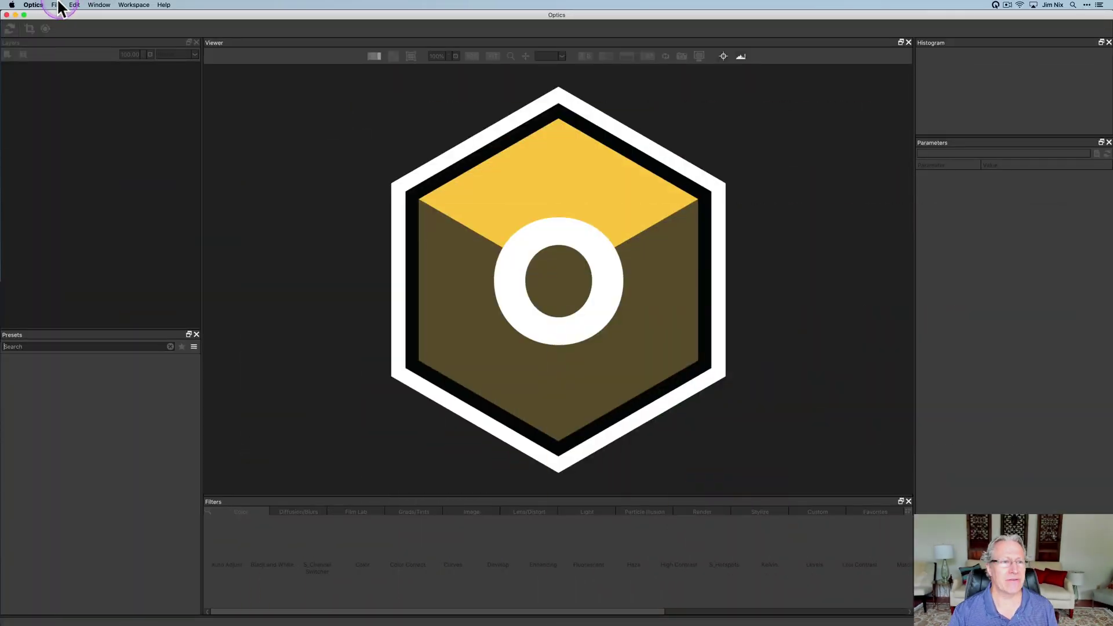
Step: Open the Demo-streetcar-1.jpg night street photo from the Optics demo folder
click(56, 5)
click(67, 16)
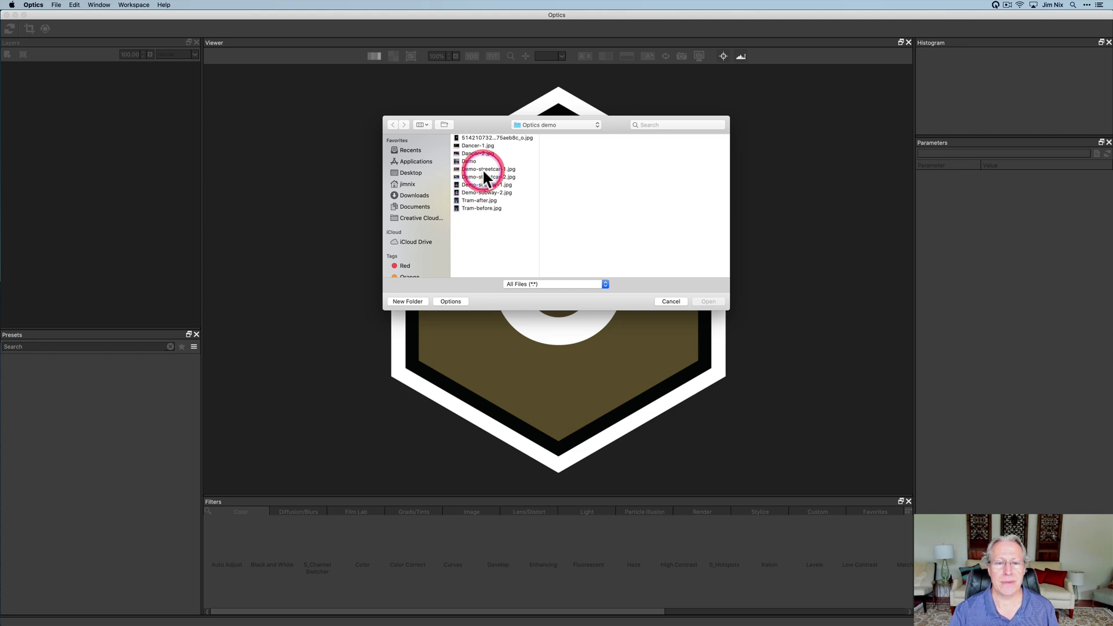
click(483, 169)
click(707, 301)
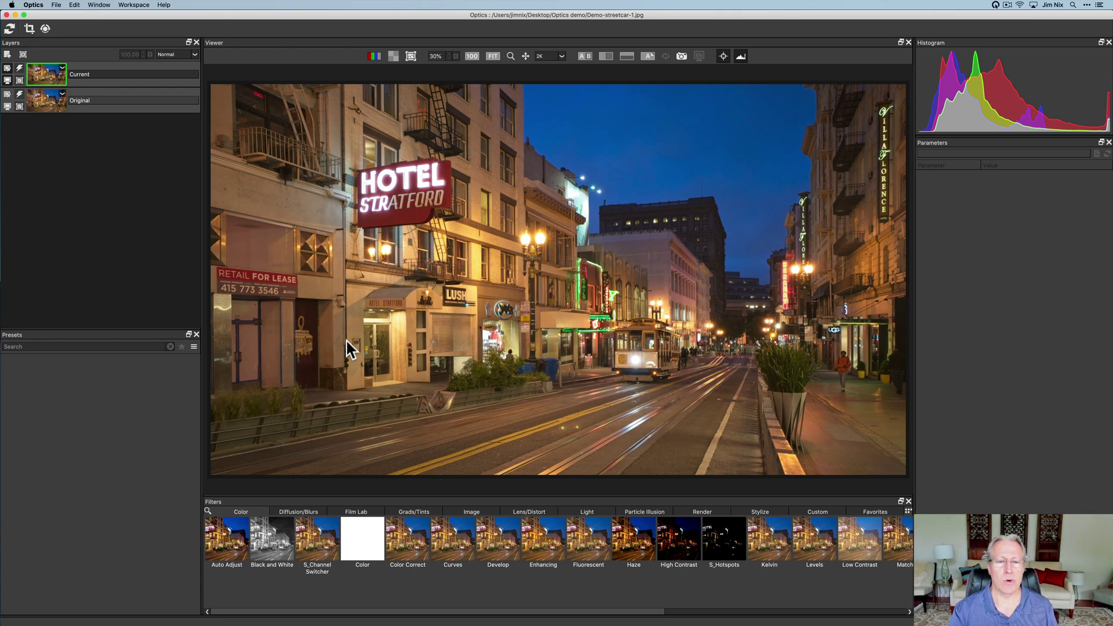
click(114, 220)
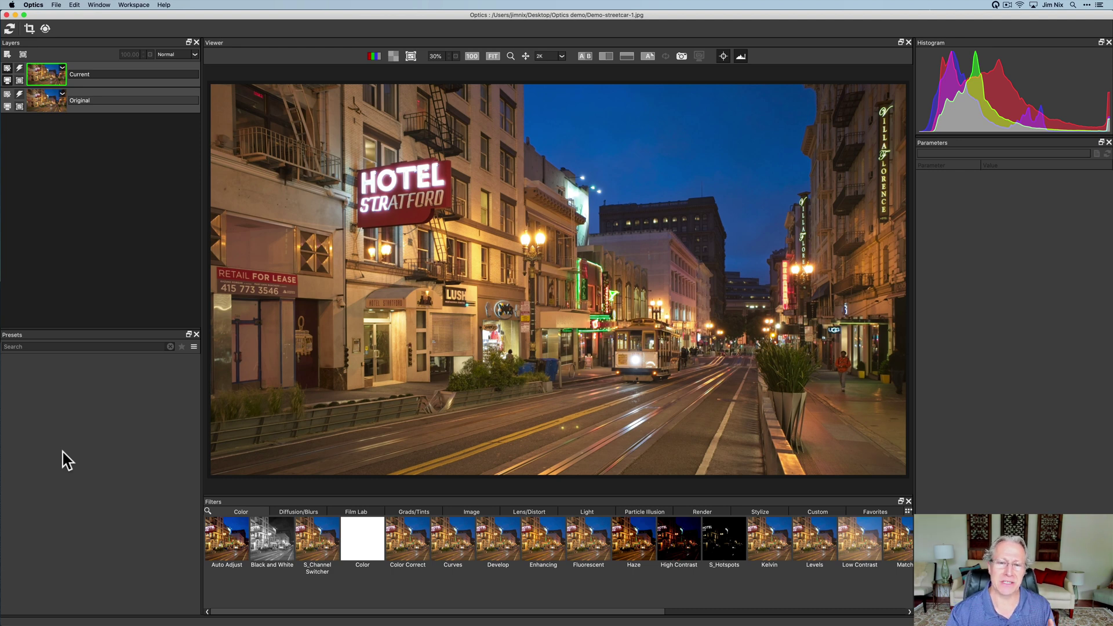
click(253, 545)
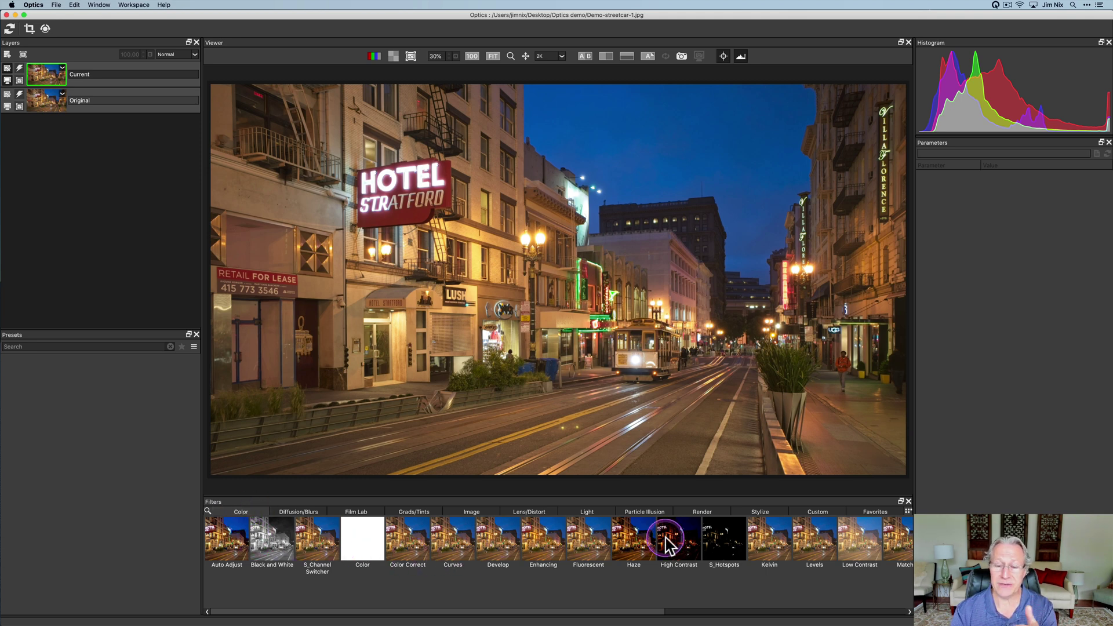
Step: Apply a Develop layer with Temperature 25, Tint 4, Vibrance 1 and Brightness 3
click(494, 545)
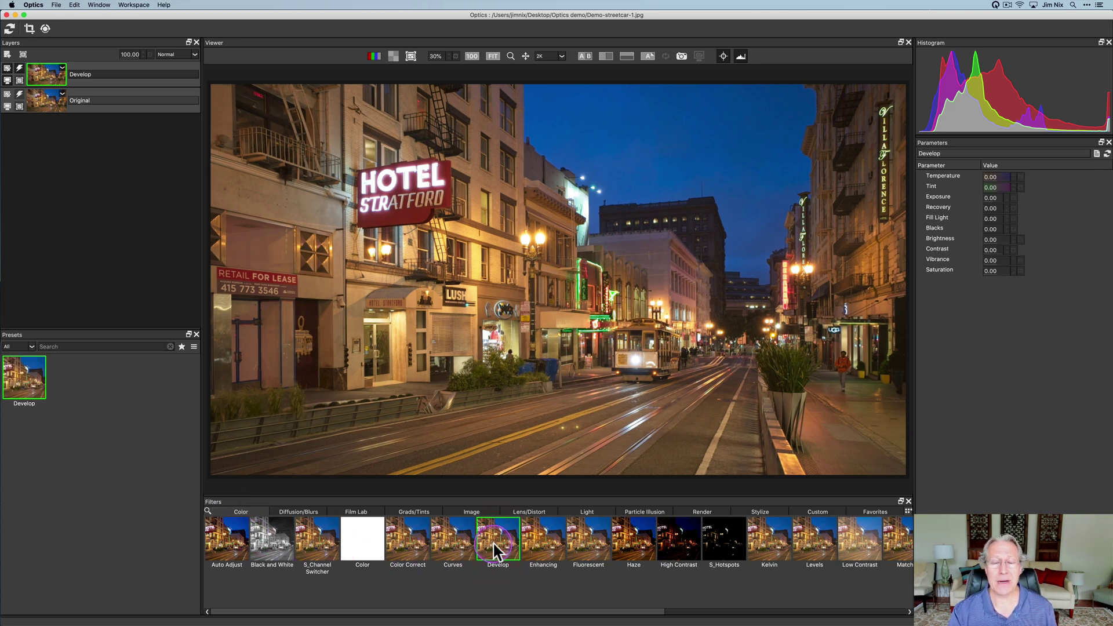
drag(1006, 179, 992, 218)
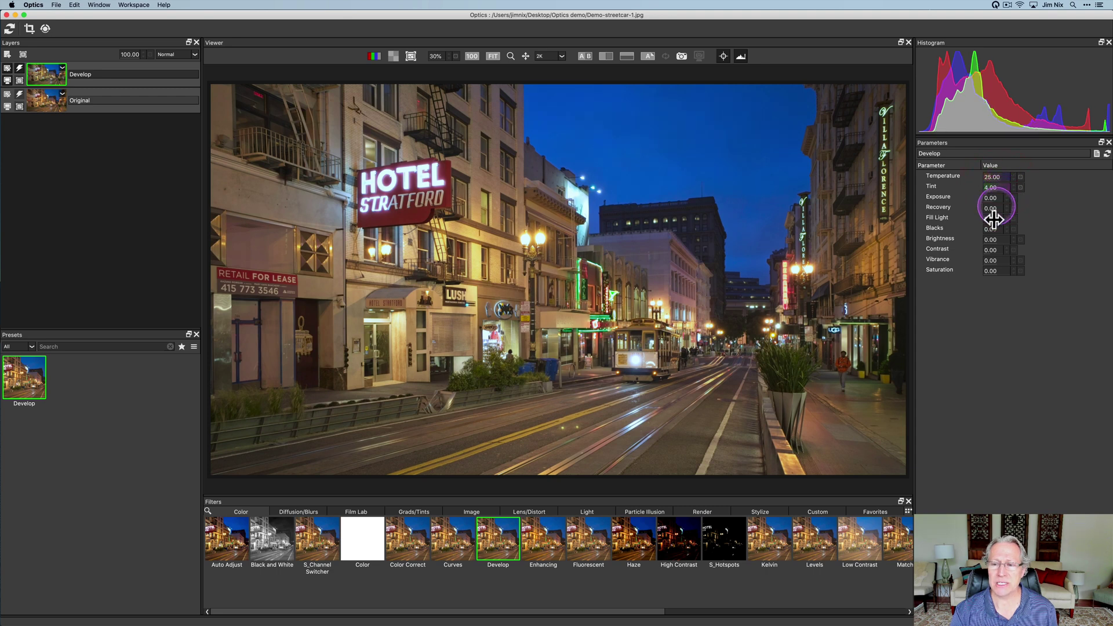
drag(992, 260, 997, 238)
click(993, 239)
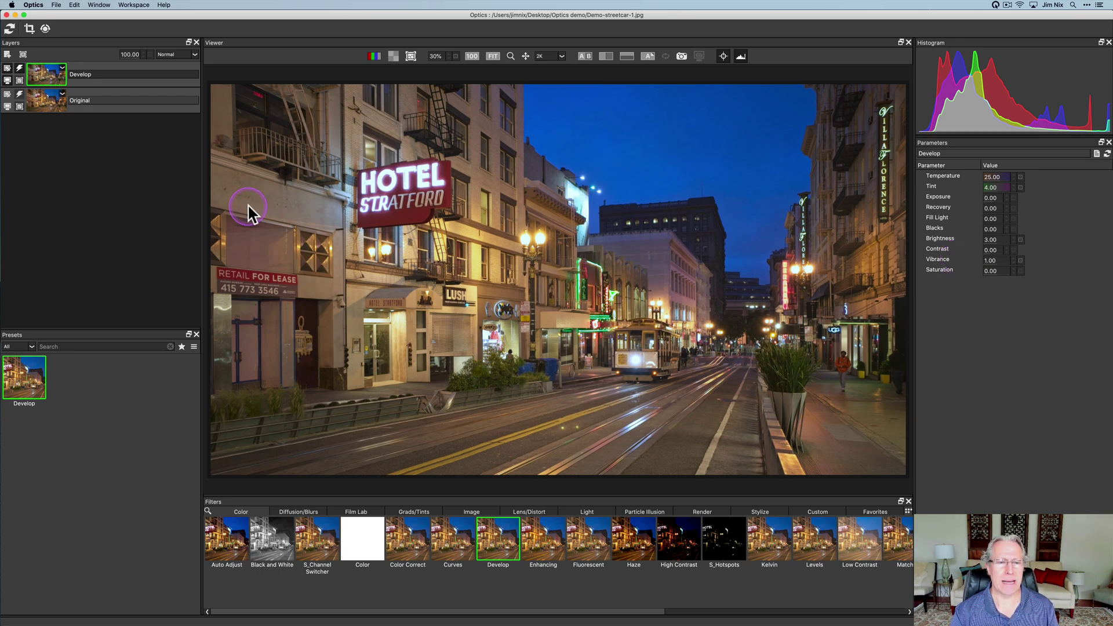
Step: Toggle the Develop layer off and on to compare, then add a new layer
click(19, 69)
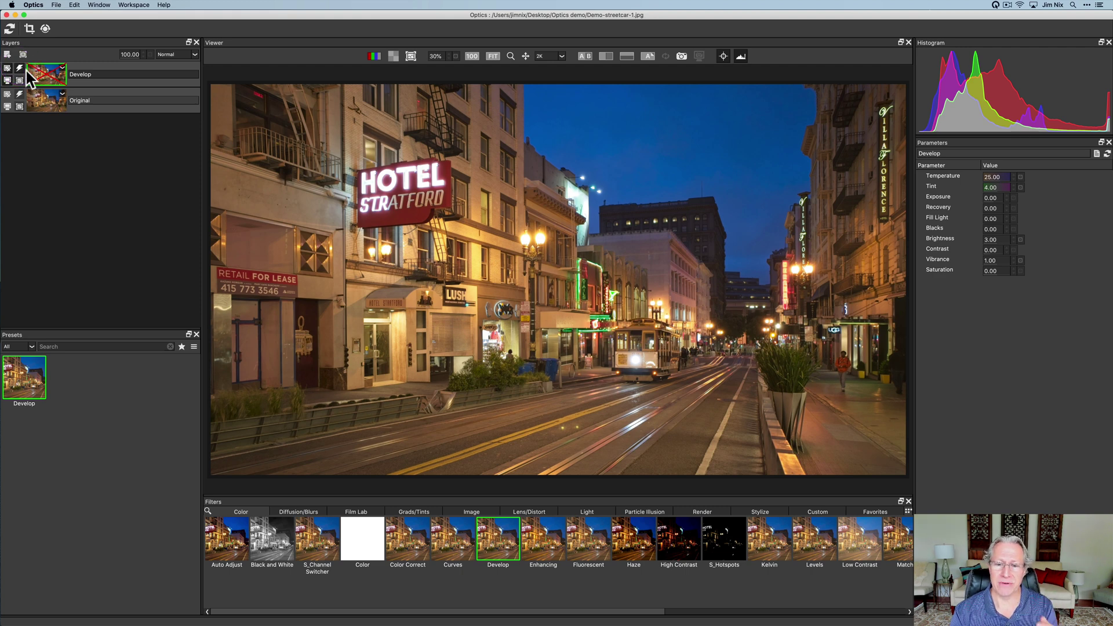
click(27, 71)
click(164, 174)
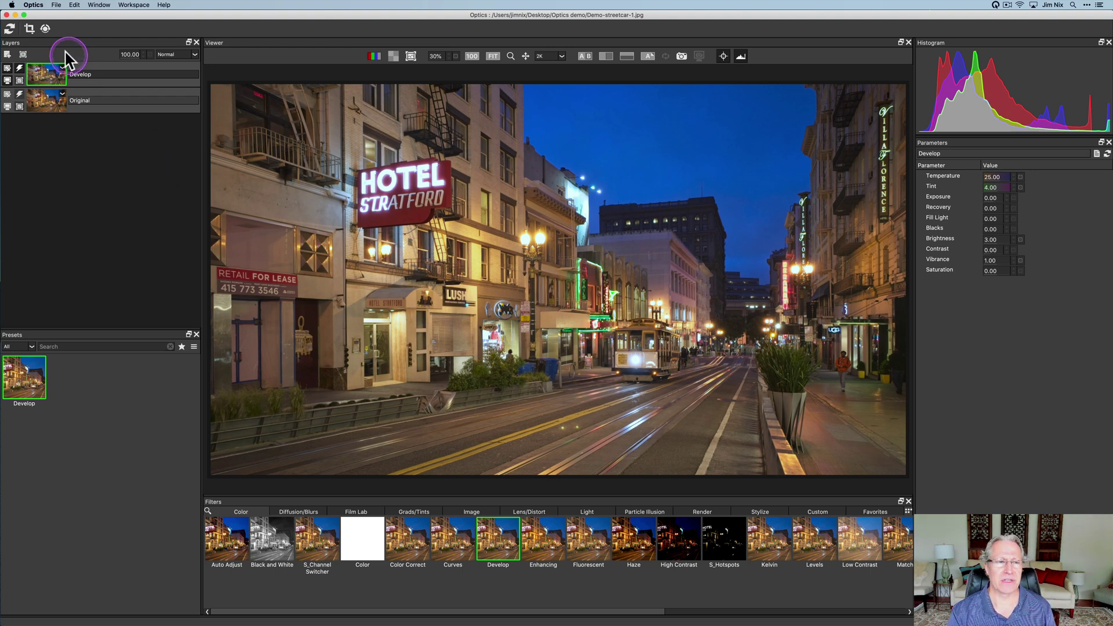
Step: Add a new layer with the S_LensFlare filter from the Light category
click(7, 54)
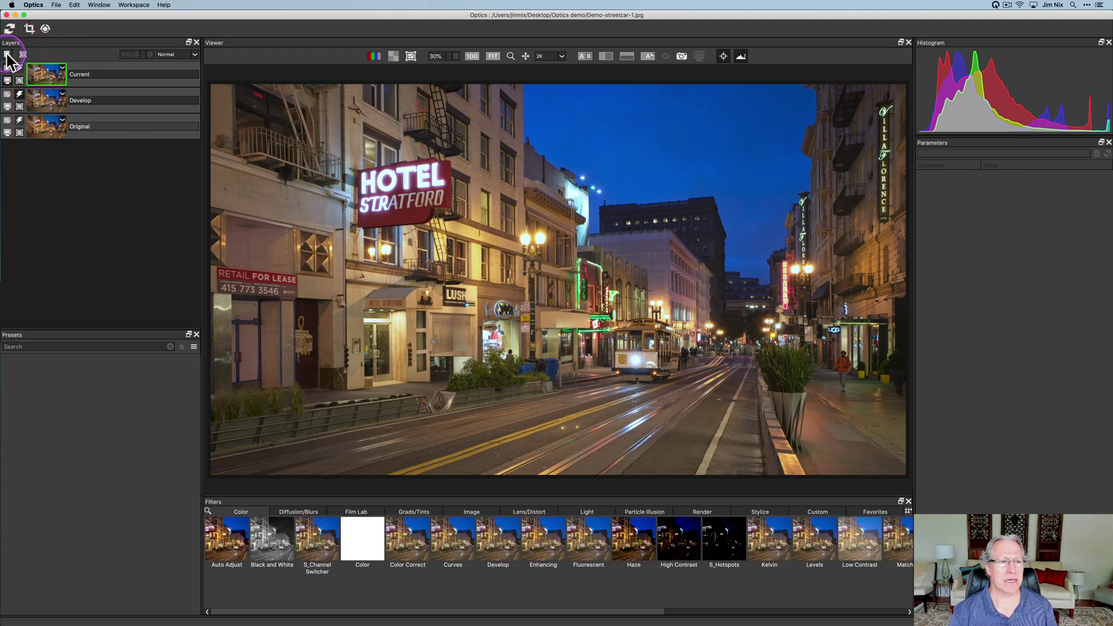
click(131, 195)
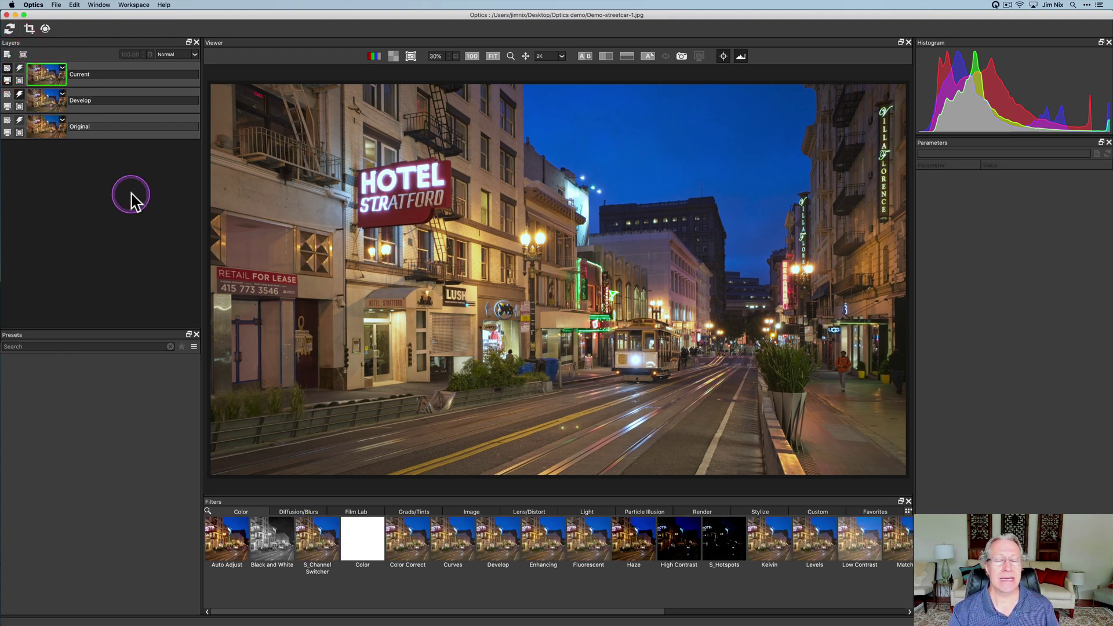
click(587, 513)
scroll(642, 553, right, 3)
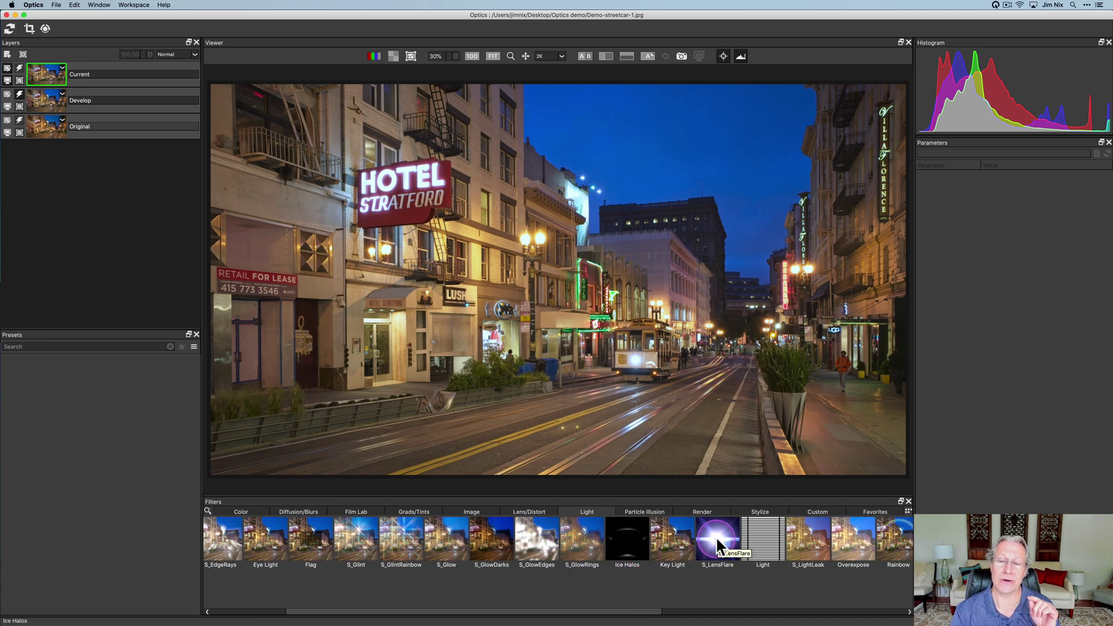
click(719, 545)
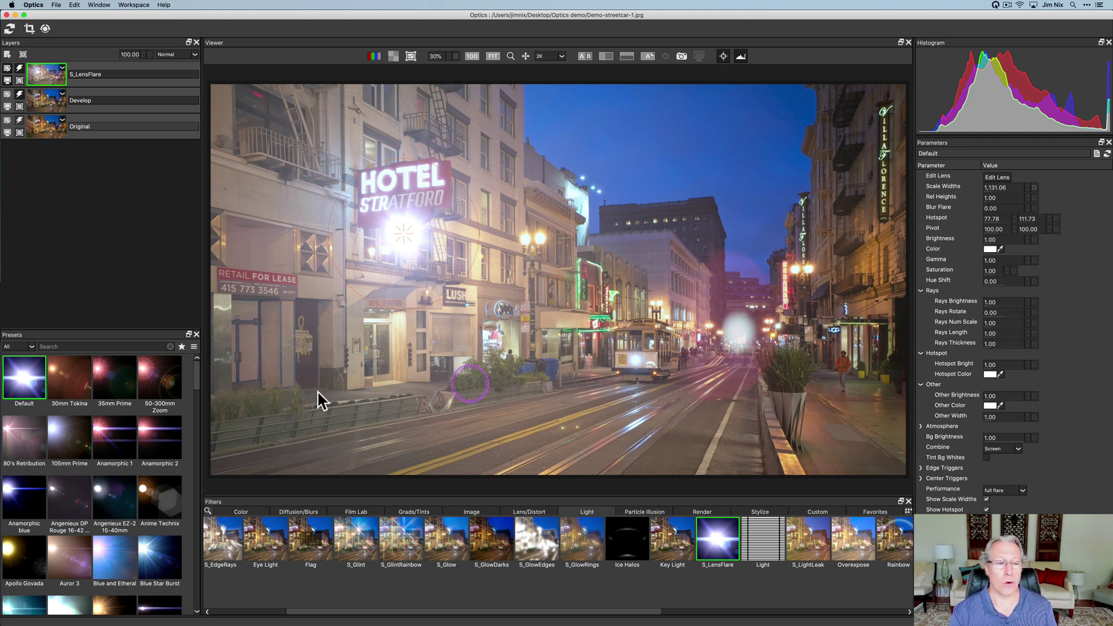
Step: Set the flare to Anamorphic 2, centre it on the streetcar, narrow it, then add a layer
click(160, 438)
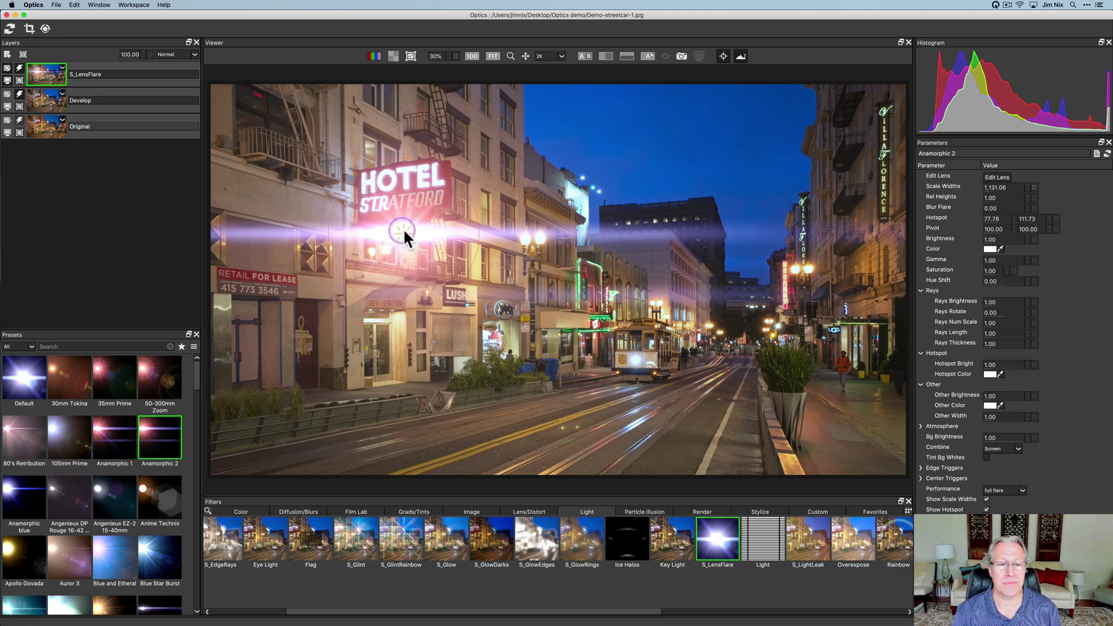
drag(402, 230, 635, 357)
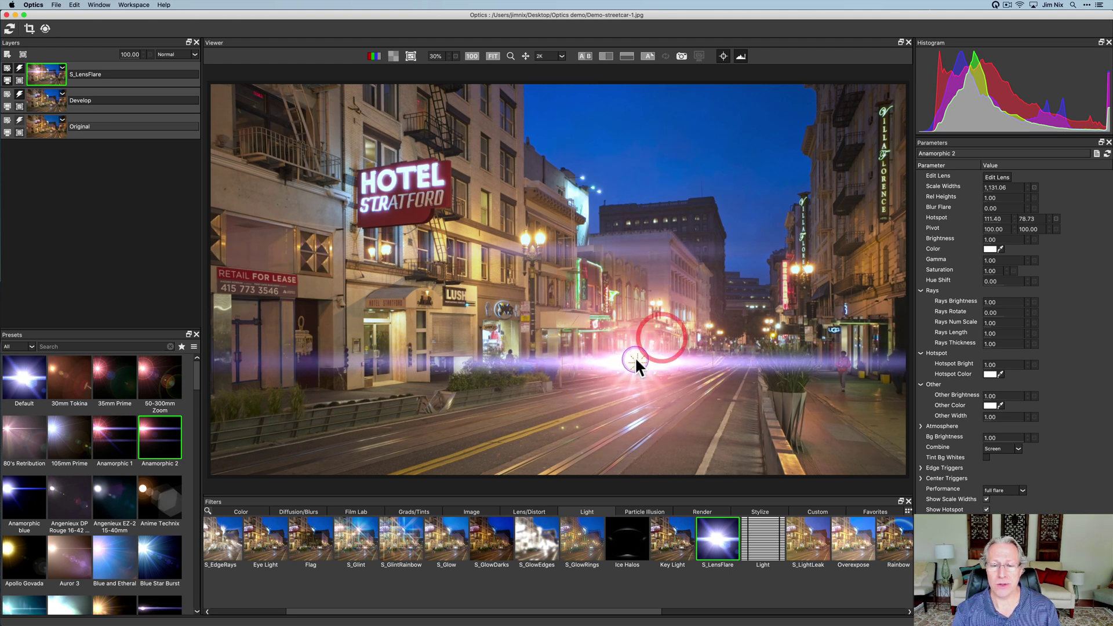
drag(701, 322, 659, 330)
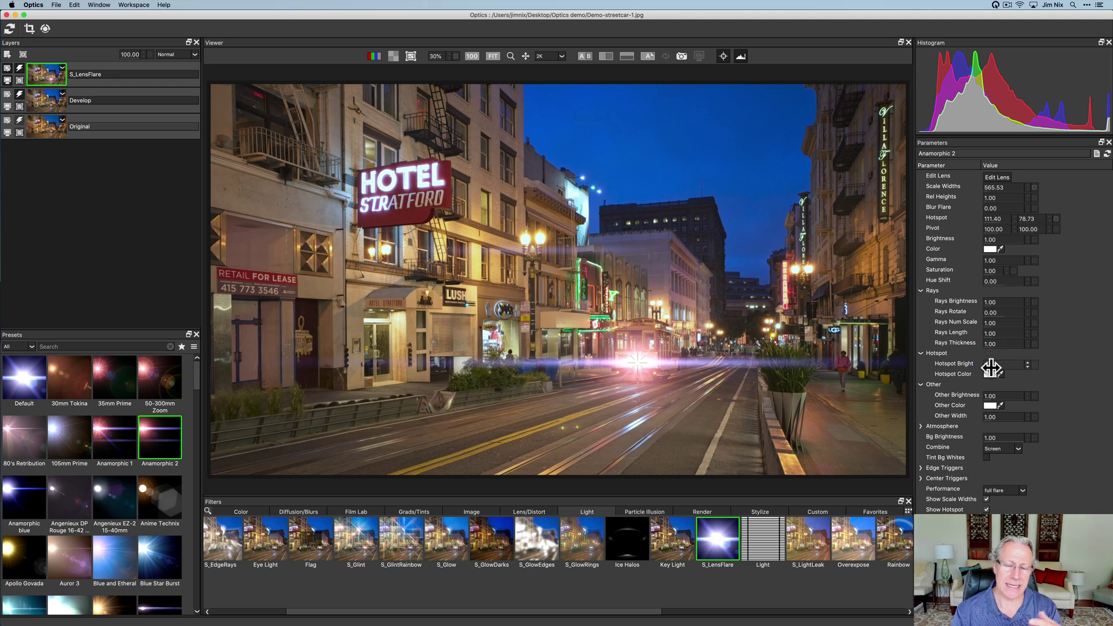
click(730, 282)
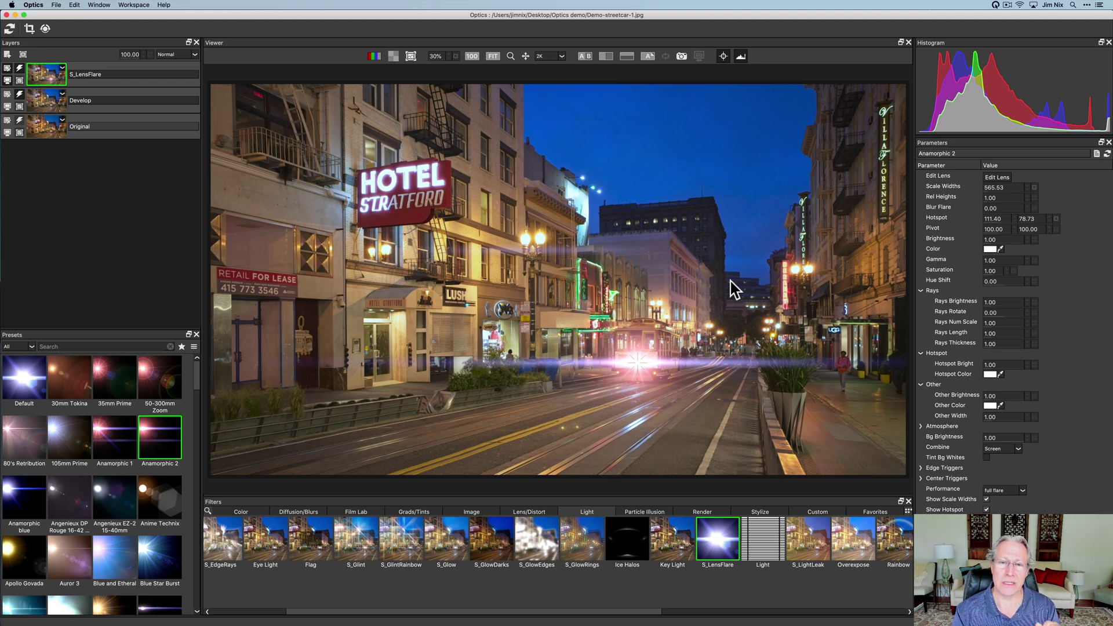
click(96, 139)
Step: Add a second S_LensFlare layer with the Outland preset placed on the street lamp
click(7, 54)
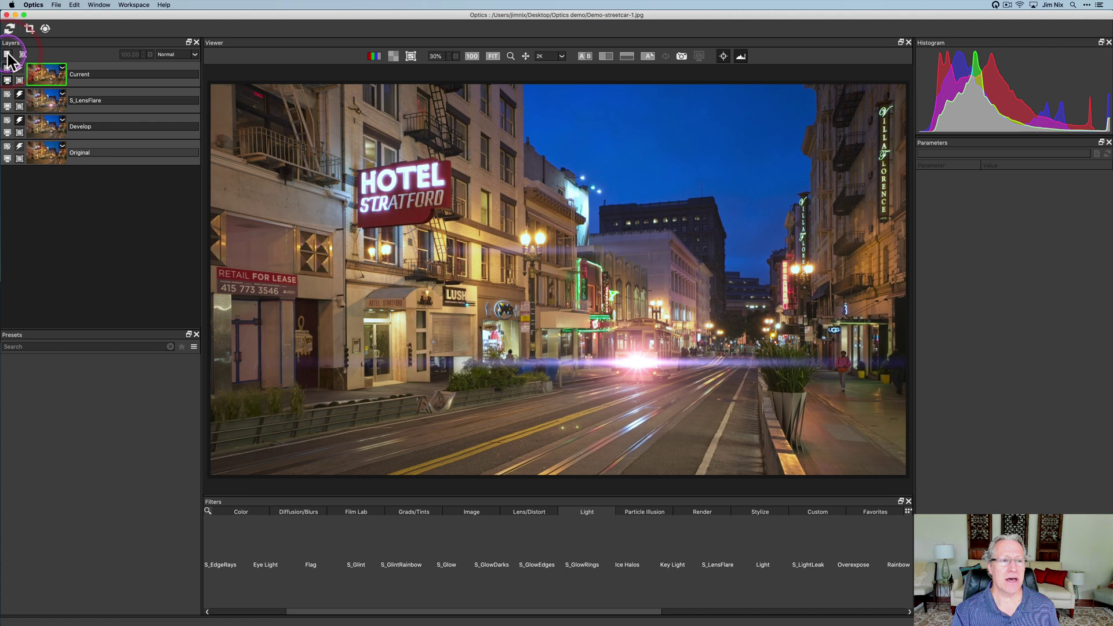
click(708, 531)
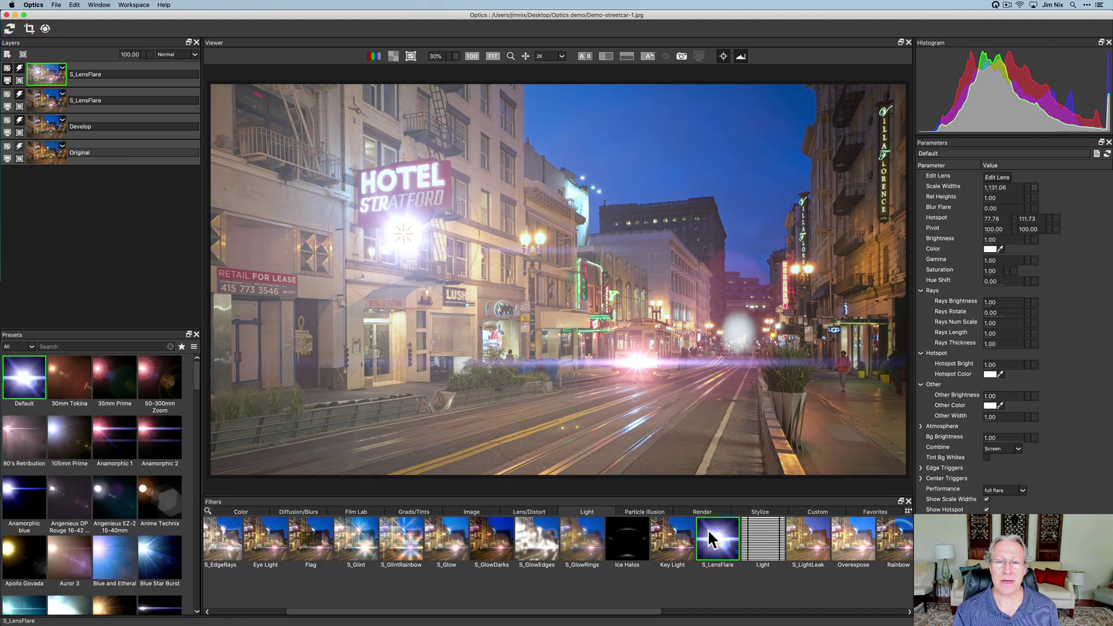
scroll(75, 499, down, 10)
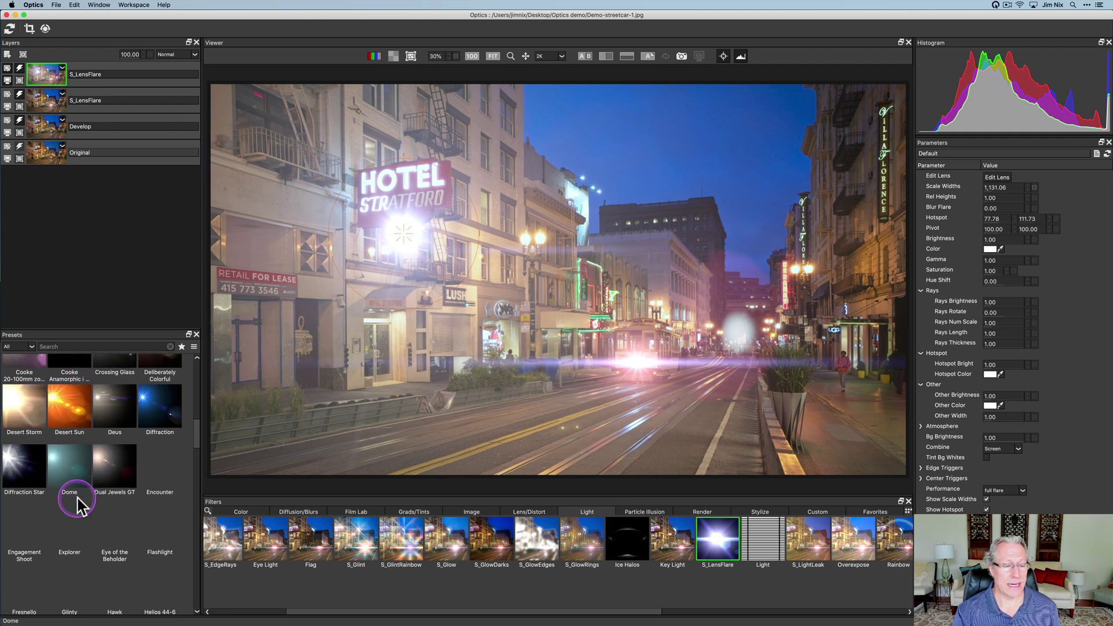
scroll(77, 506, down, 10)
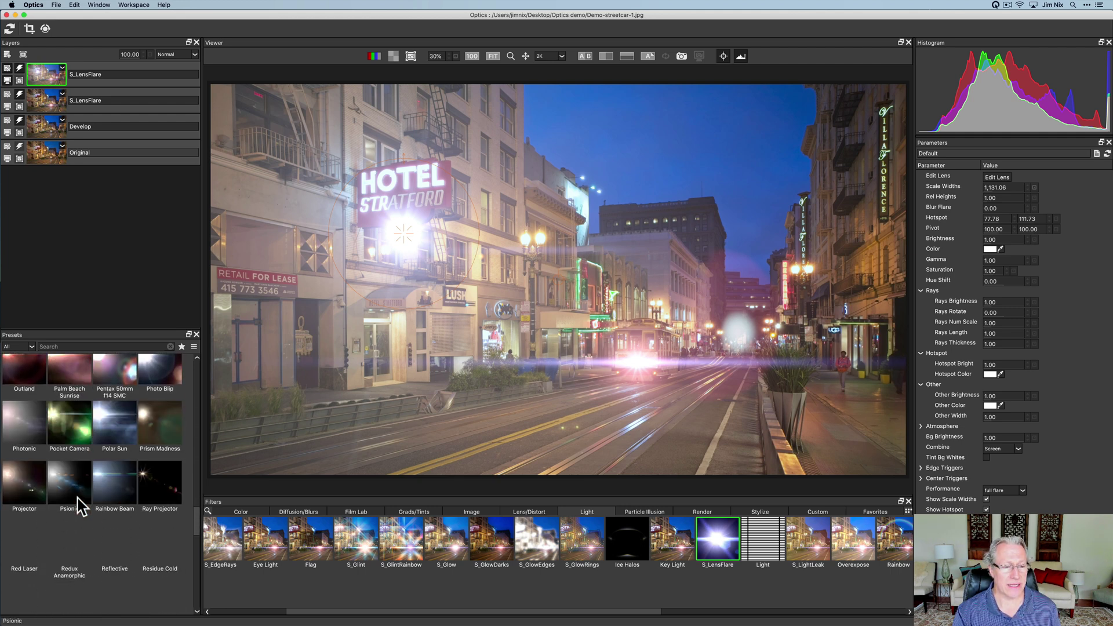
scroll(82, 505, up, 5)
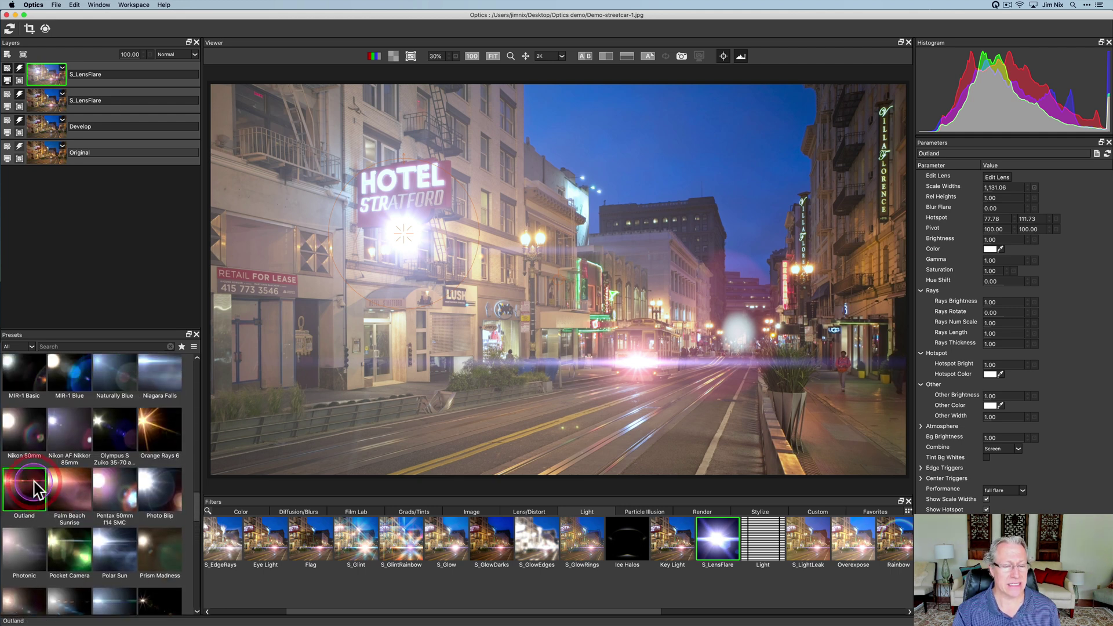
click(36, 489)
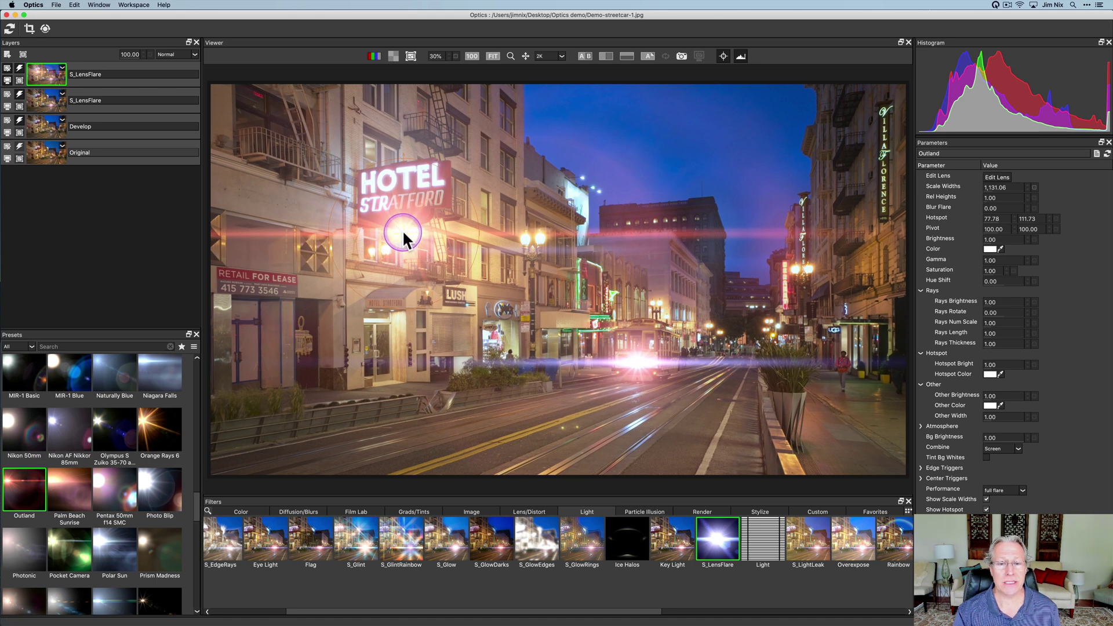
drag(494, 234, 570, 211)
Step: Hide the flare controls, check a before/after split view, then add a new layer
click(723, 56)
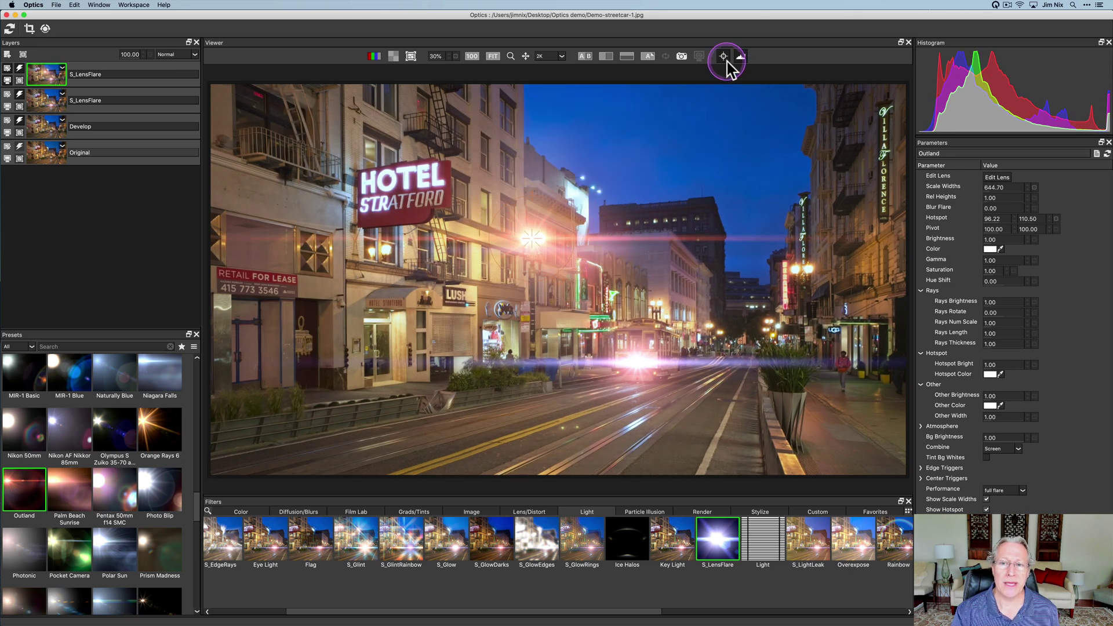
click(723, 56)
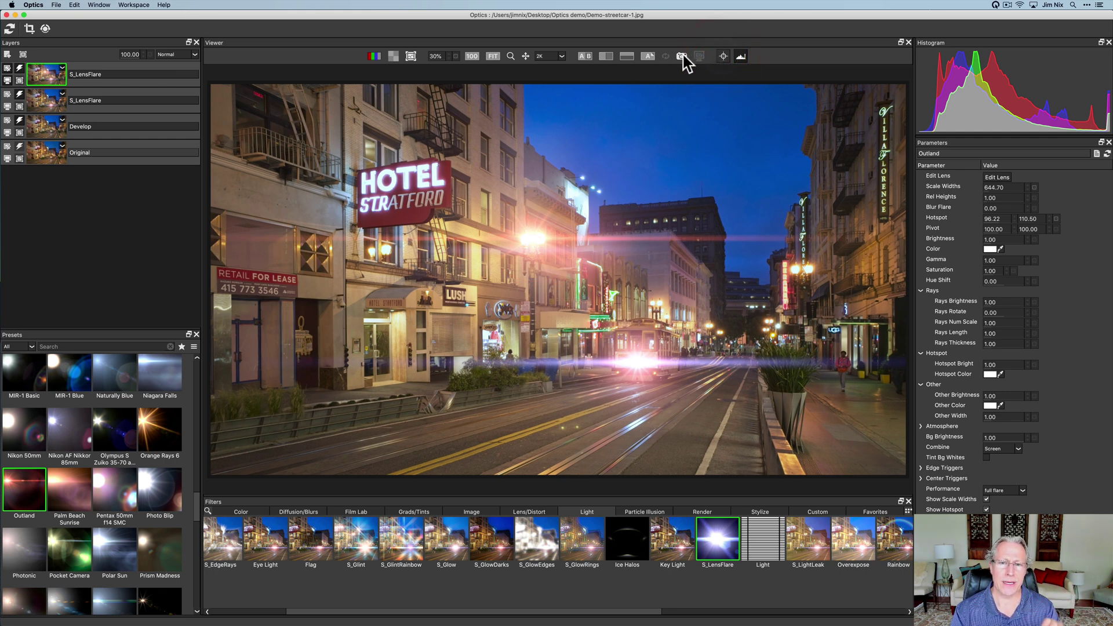
click(606, 56)
click(390, 222)
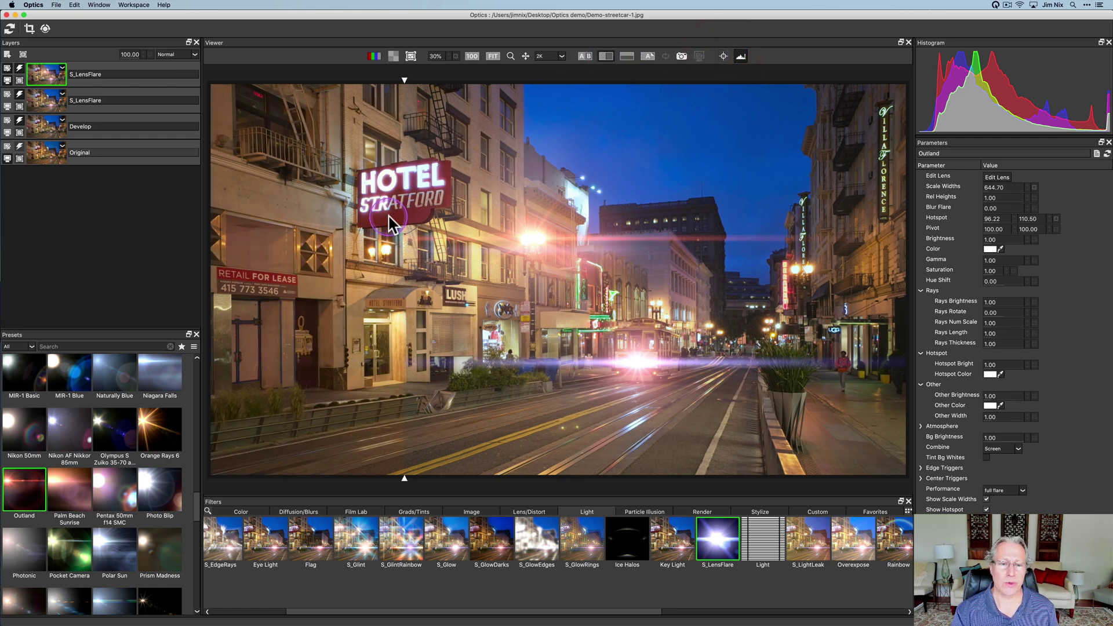
mouse_move(403, 237)
mouse_down()
mouse_move(767, 261)
mouse_move(325, 221)
mouse_move(557, 218)
mouse_move(709, 241)
mouse_move(400, 229)
mouse_up()
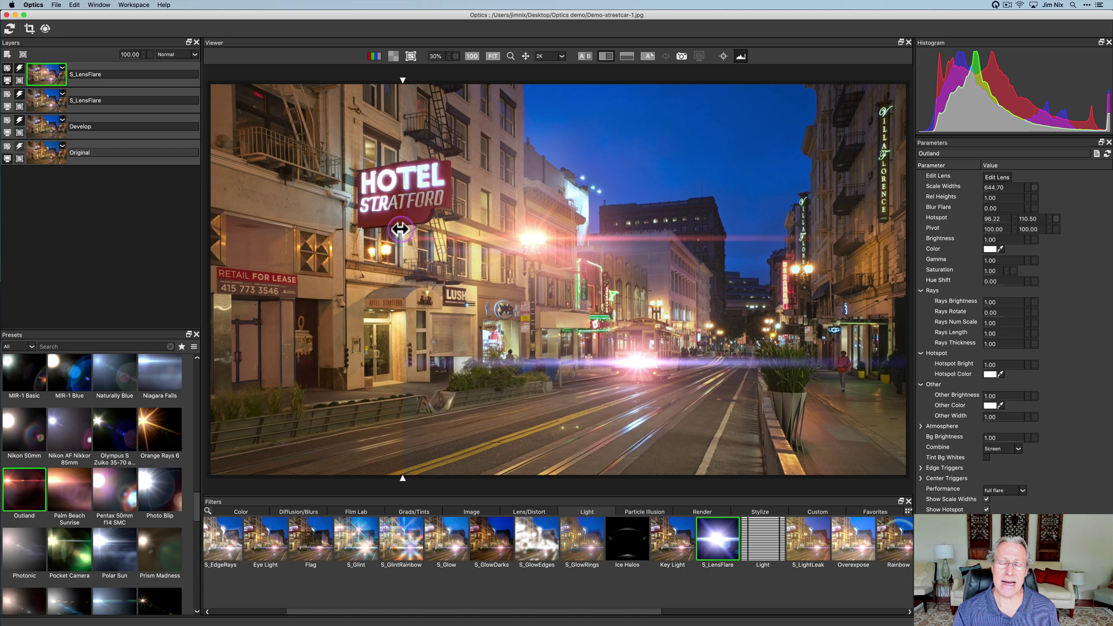
click(606, 56)
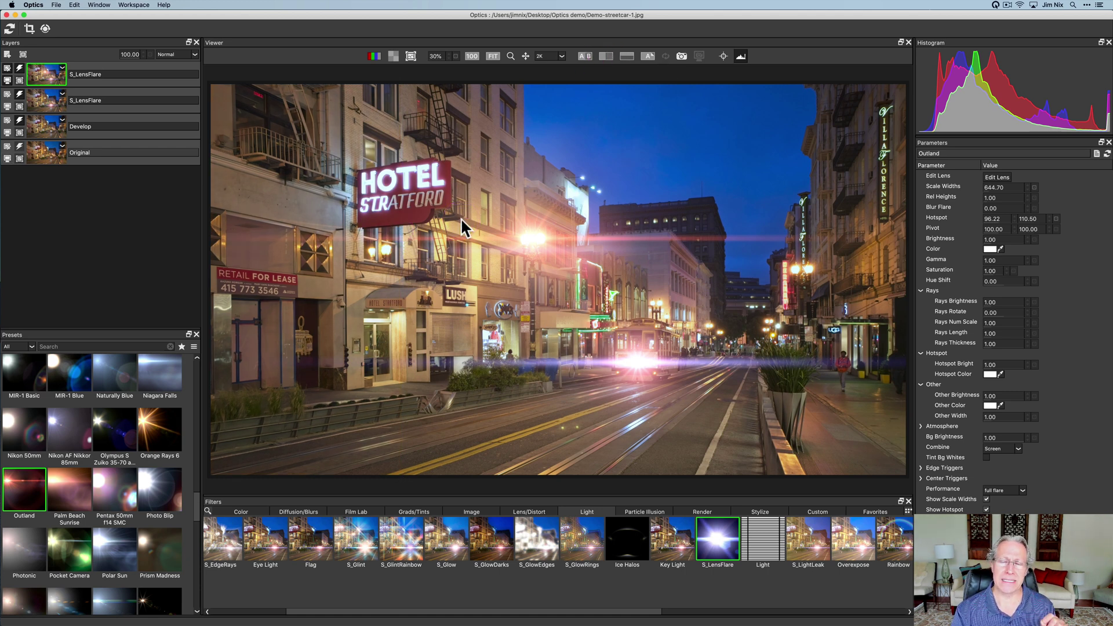
click(7, 54)
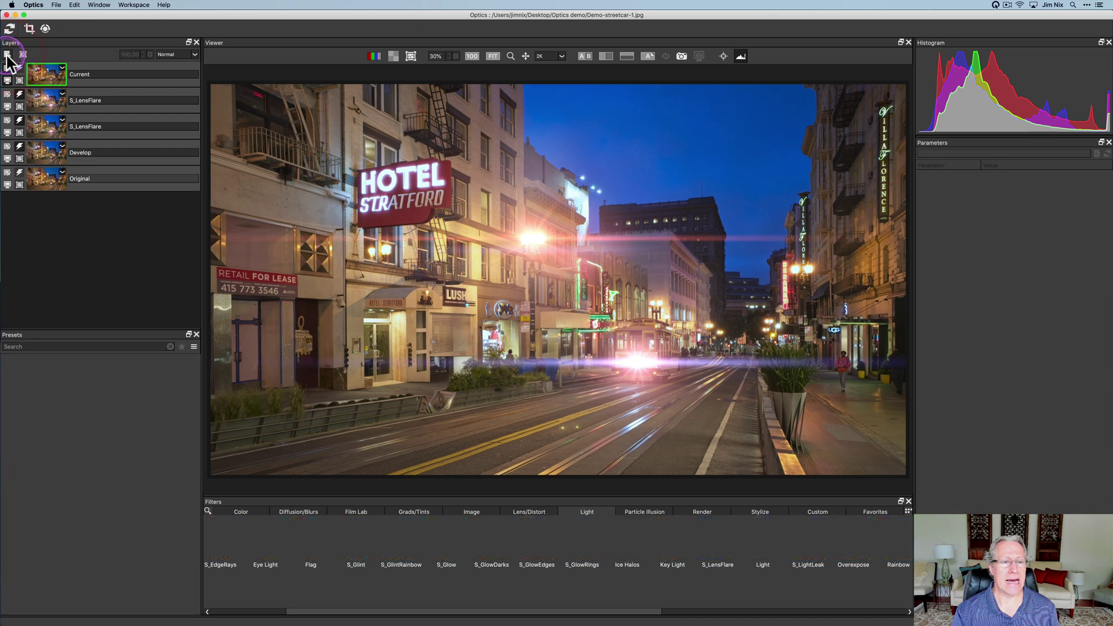
Step: Apply the S_NightSky starfield from the Render category to the new layer
click(701, 513)
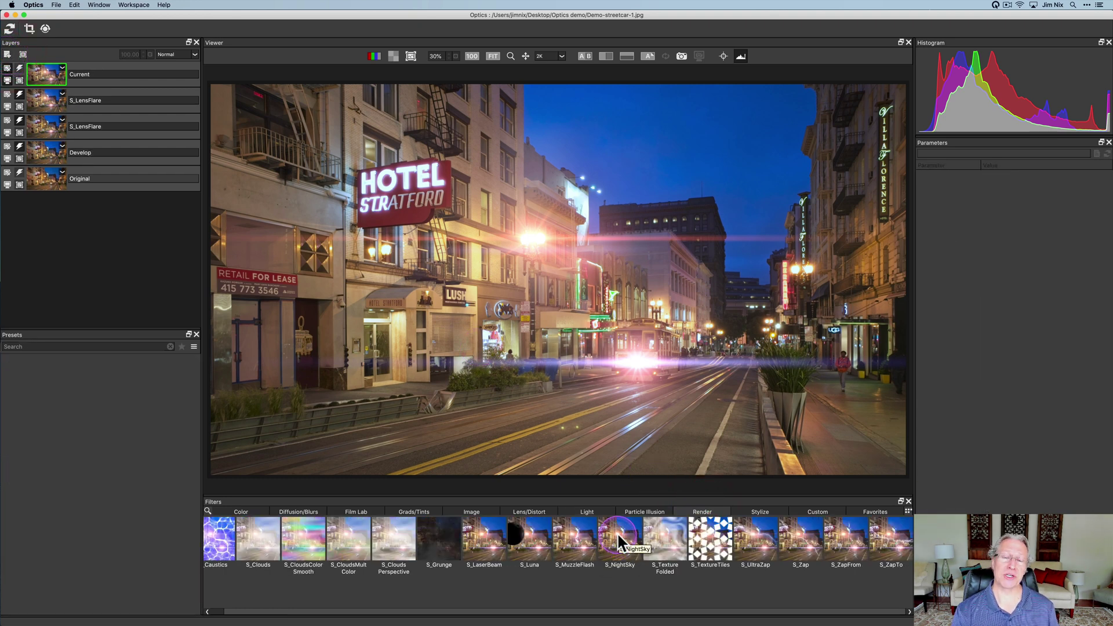
click(617, 533)
scroll(139, 486, down, 1)
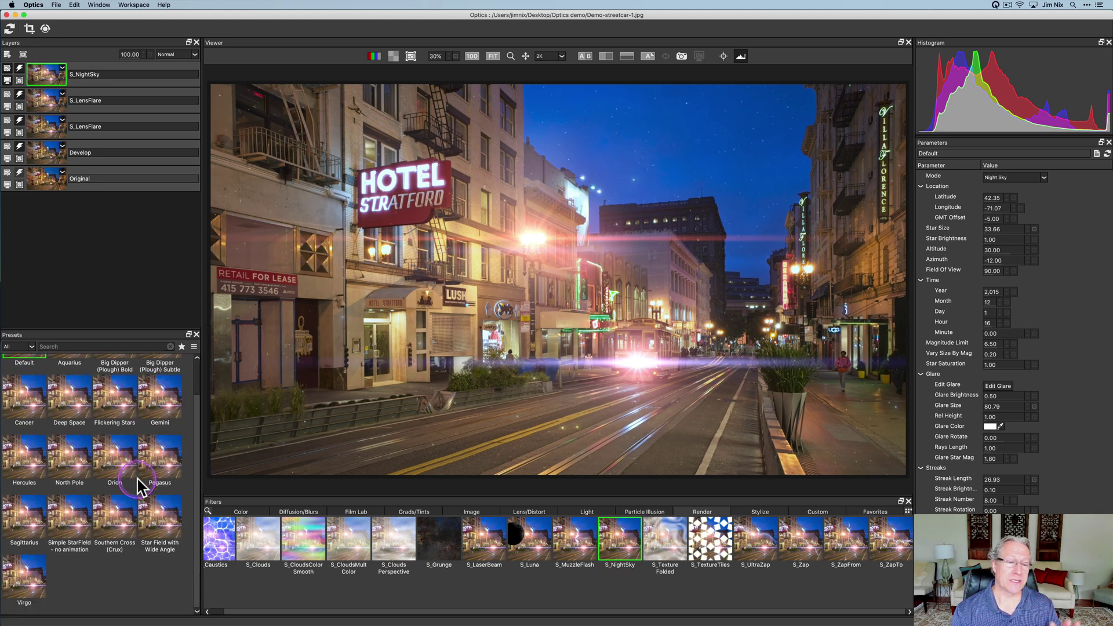
scroll(140, 486, up, 1)
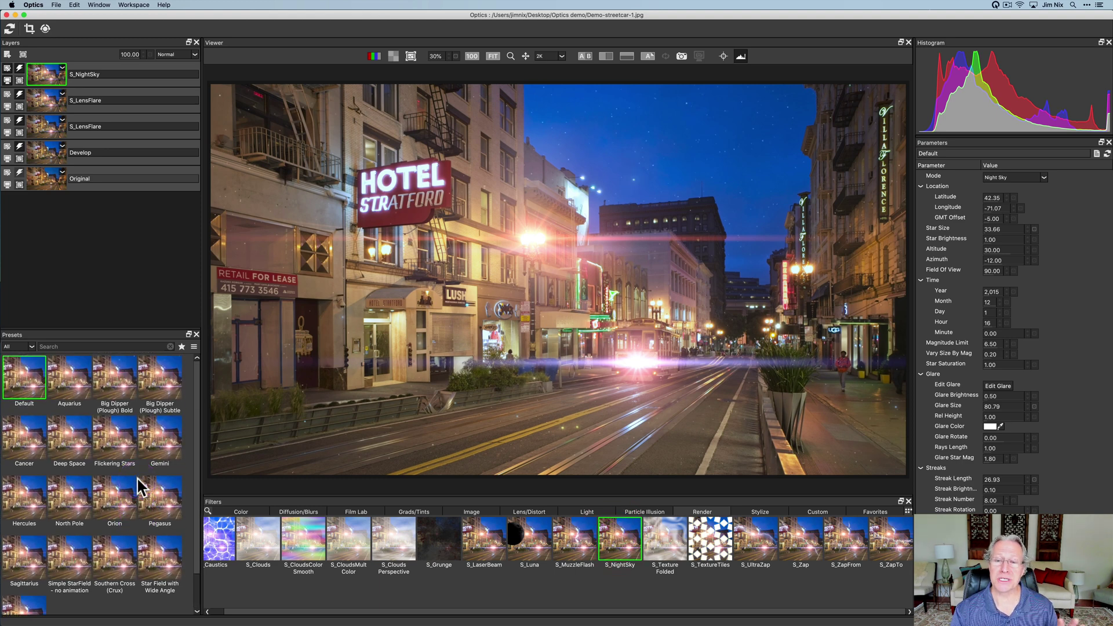
click(161, 475)
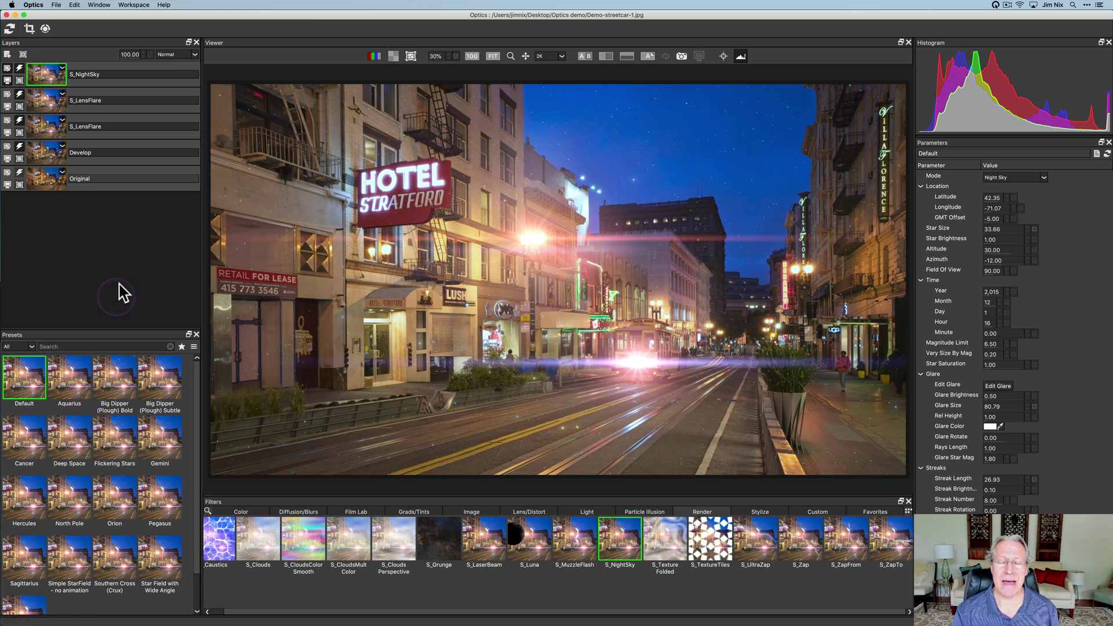
Step: Bring up the mask-type menu for the night-sky layer
click(156, 176)
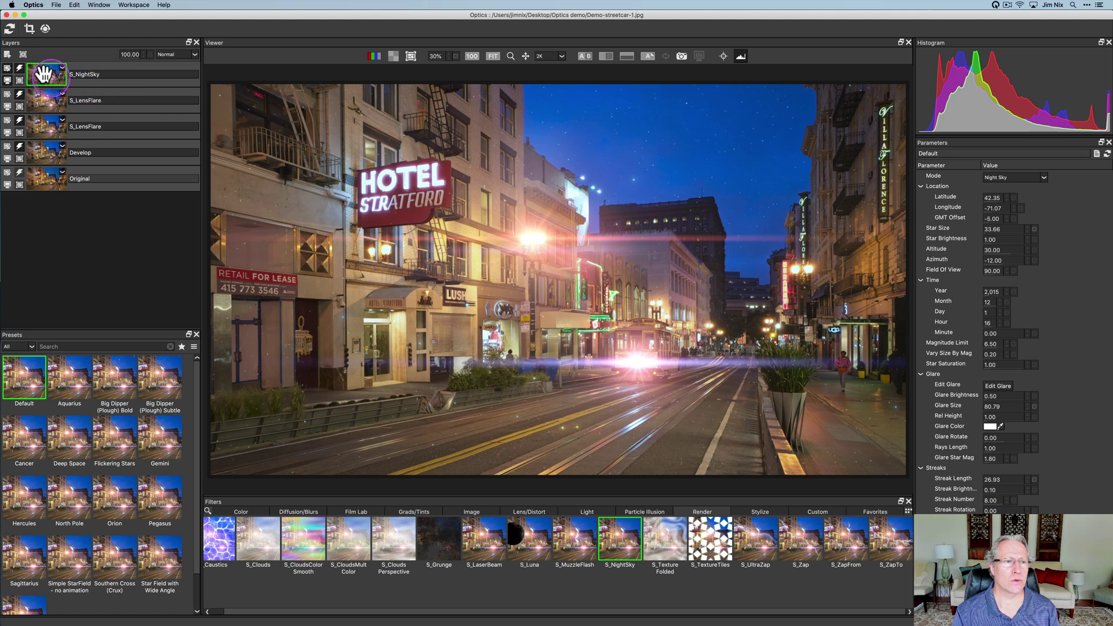
click(21, 54)
click(44, 76)
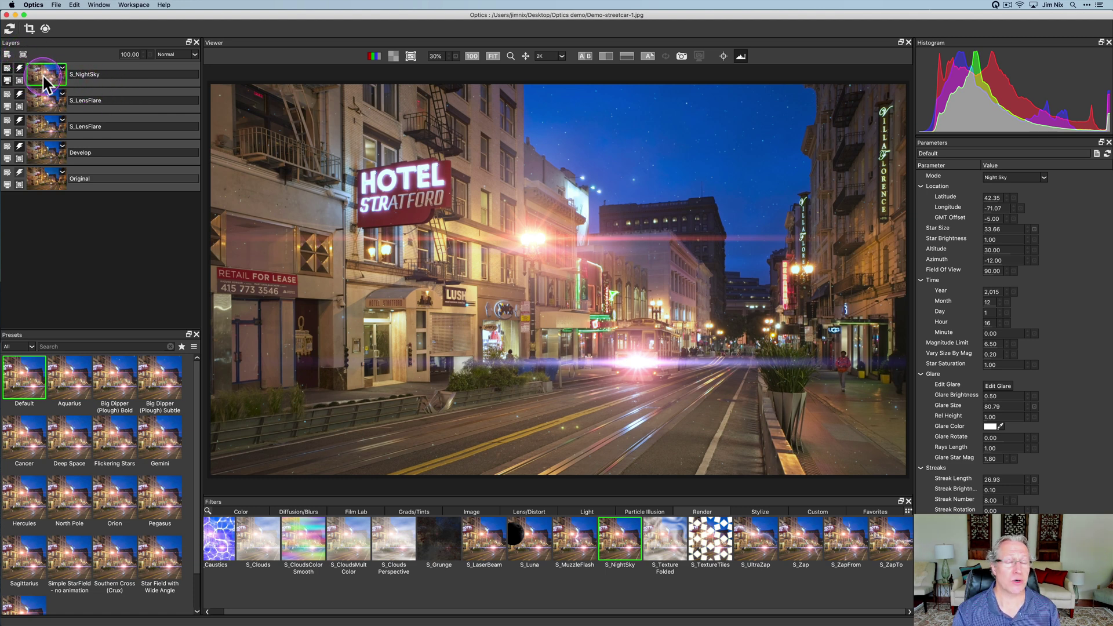
click(22, 55)
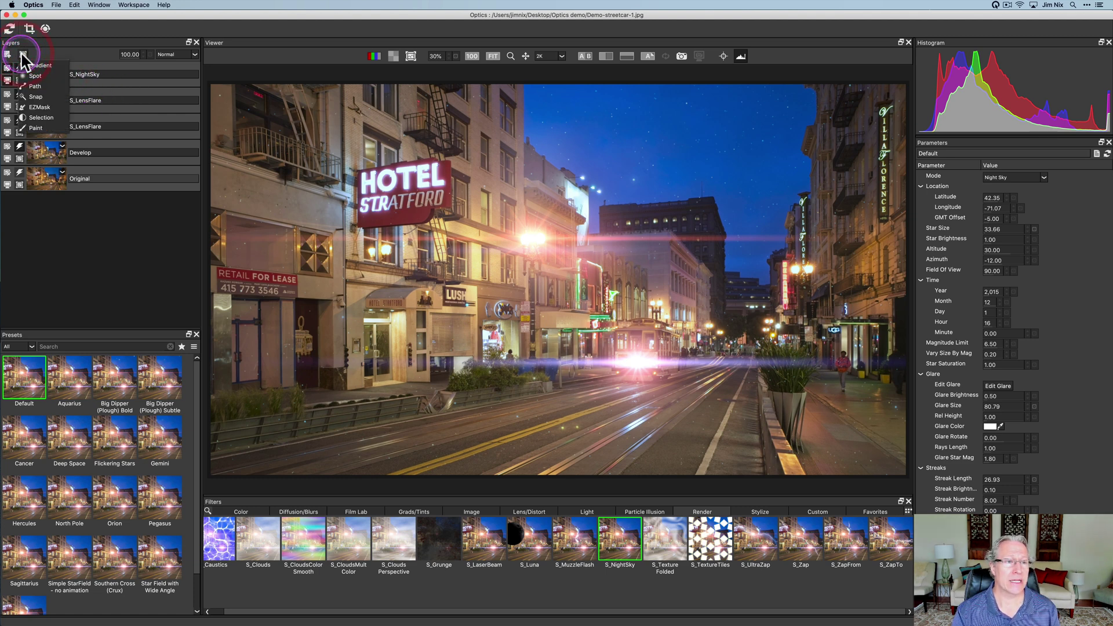
Step: Add an EZMask, marking the sky to keep and the buildings and street to exclude
click(53, 104)
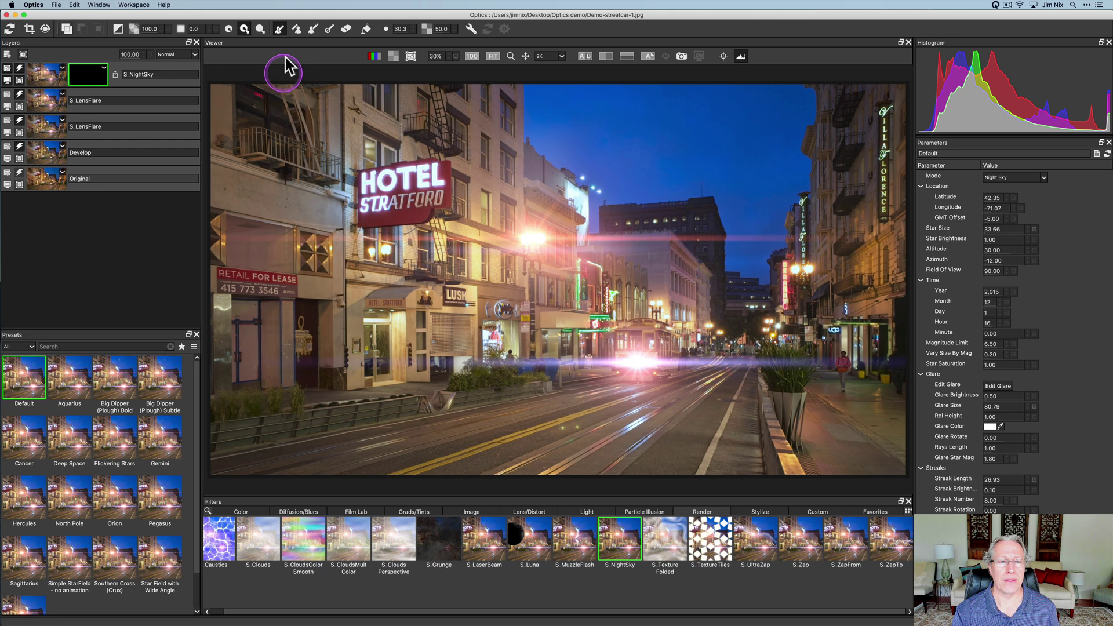
click(279, 29)
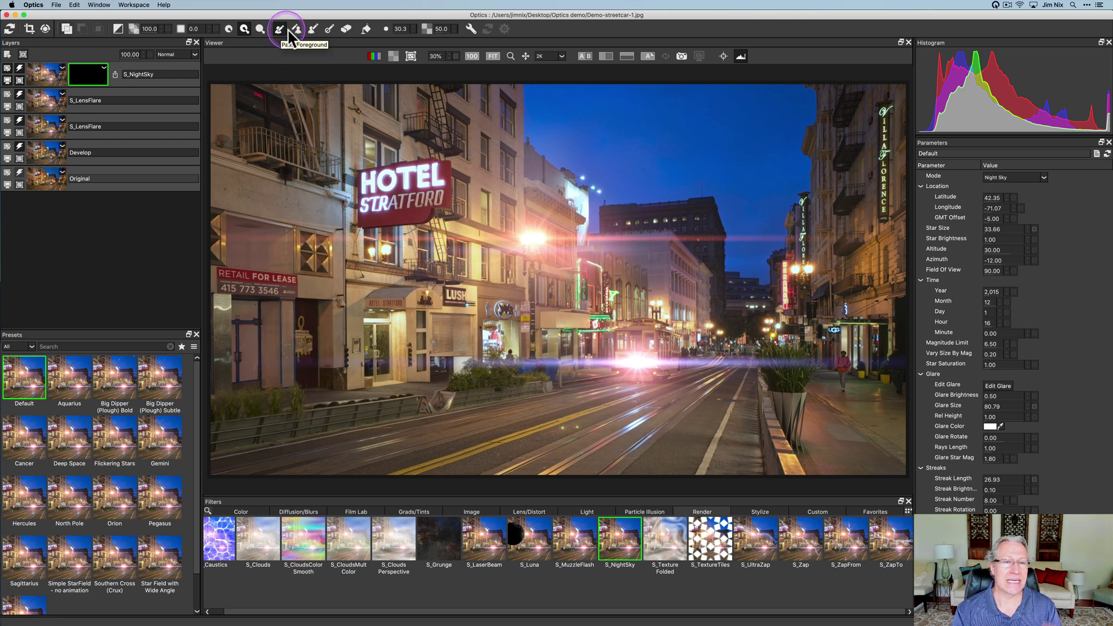
mouse_move(538, 99)
mouse_down()
mouse_move(637, 175)
mouse_move(704, 158)
mouse_move(731, 175)
mouse_move(751, 233)
mouse_move(774, 179)
mouse_move(777, 119)
mouse_move(667, 119)
mouse_move(652, 133)
mouse_move(583, 115)
mouse_up()
click(296, 29)
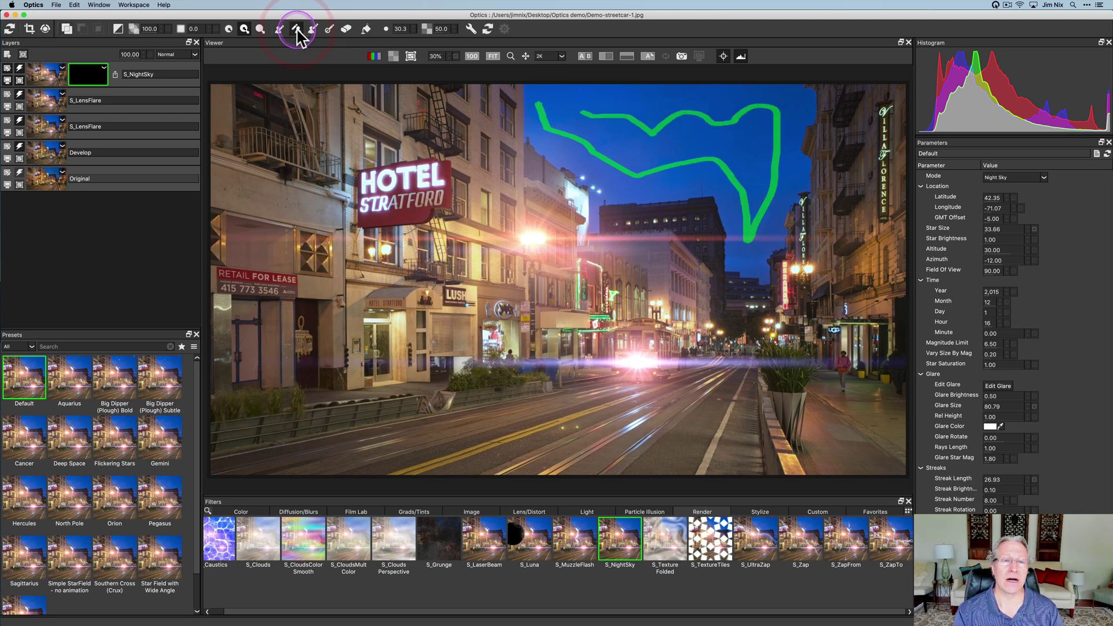
mouse_move(500, 100)
mouse_down()
mouse_move(499, 126)
mouse_move(565, 197)
mouse_move(580, 255)
mouse_move(608, 251)
mouse_move(634, 225)
mouse_move(679, 229)
mouse_move(701, 285)
mouse_move(737, 307)
mouse_move(819, 293)
mouse_move(852, 144)
mouse_move(875, 335)
mouse_move(830, 355)
mouse_move(853, 410)
mouse_move(644, 301)
mouse_move(691, 389)
mouse_move(724, 406)
mouse_move(576, 421)
mouse_move(578, 378)
mouse_move(473, 235)
mouse_move(500, 221)
mouse_move(455, 143)
mouse_move(346, 131)
mouse_move(281, 148)
mouse_move(425, 196)
mouse_move(265, 208)
mouse_move(417, 279)
mouse_move(273, 308)
mouse_move(480, 332)
mouse_move(296, 408)
mouse_move(518, 434)
mouse_up()
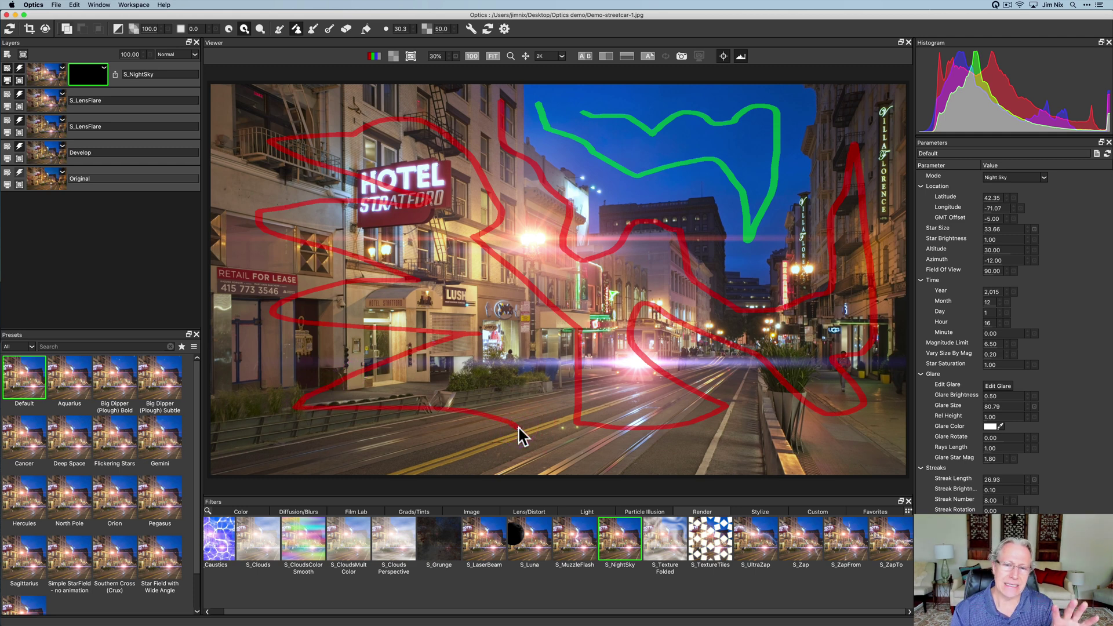
Step: Generate the mask from the painted strokes and hide the strokes
click(516, 97)
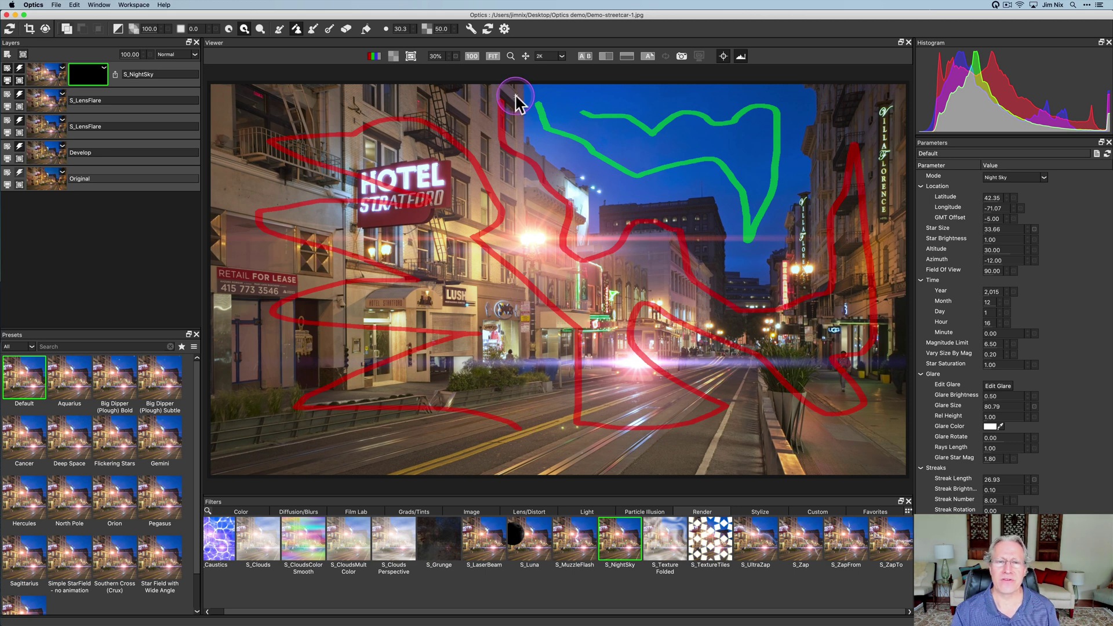
click(504, 30)
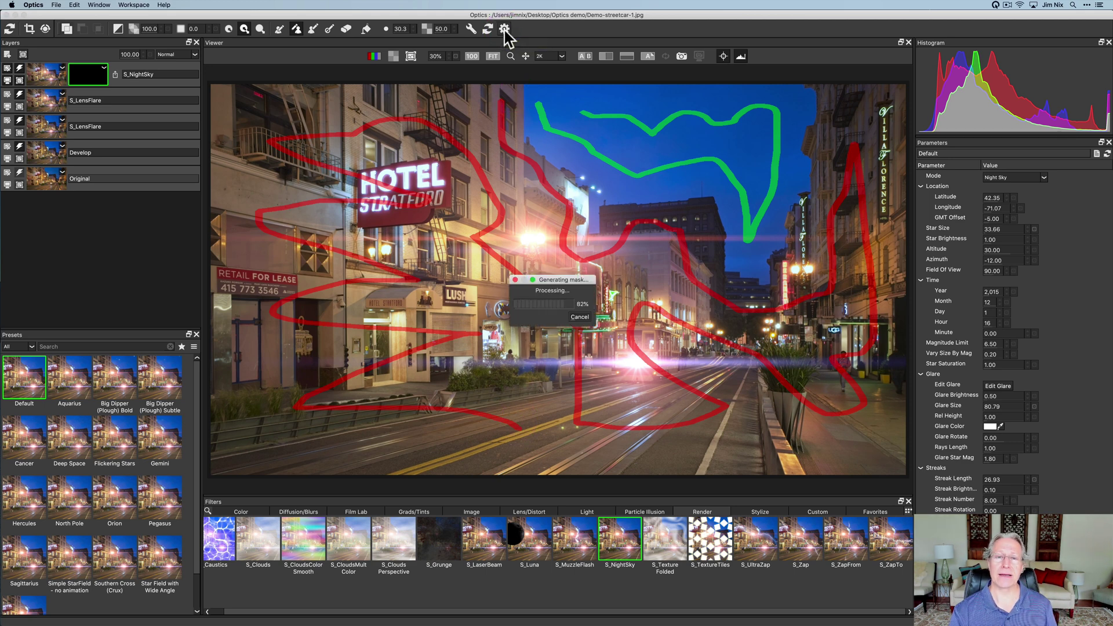
click(670, 86)
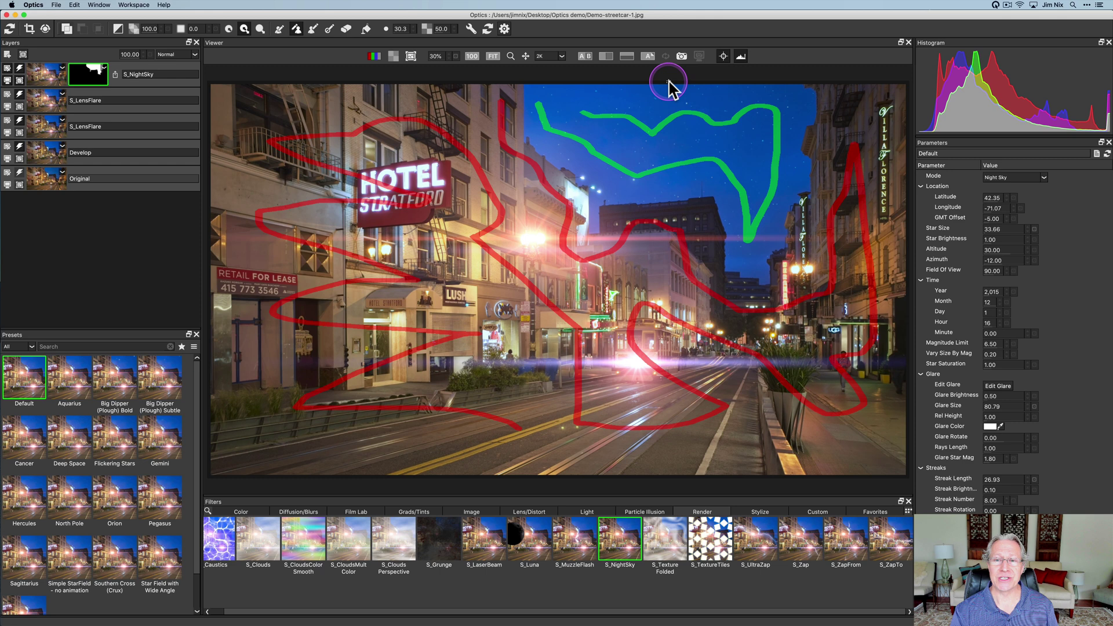
click(724, 58)
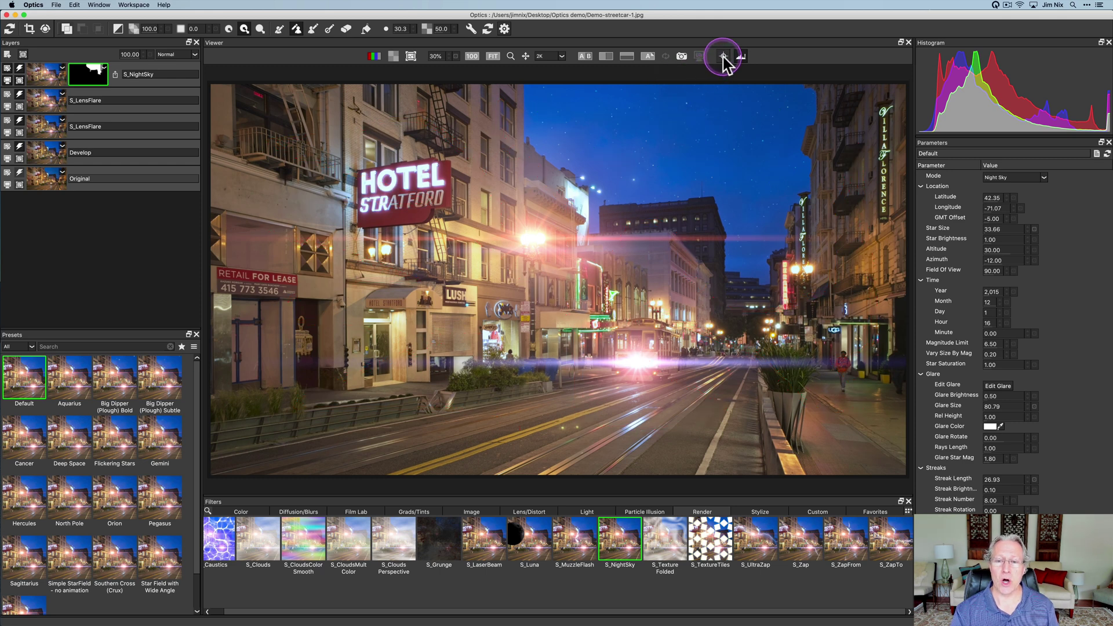
click(690, 175)
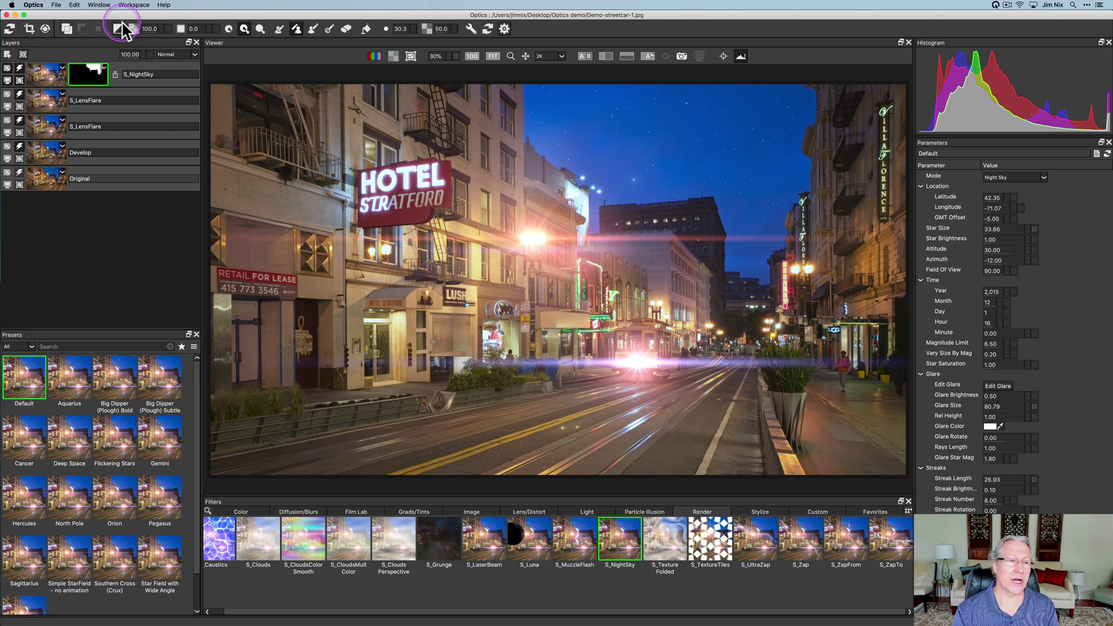
click(127, 55)
click(167, 56)
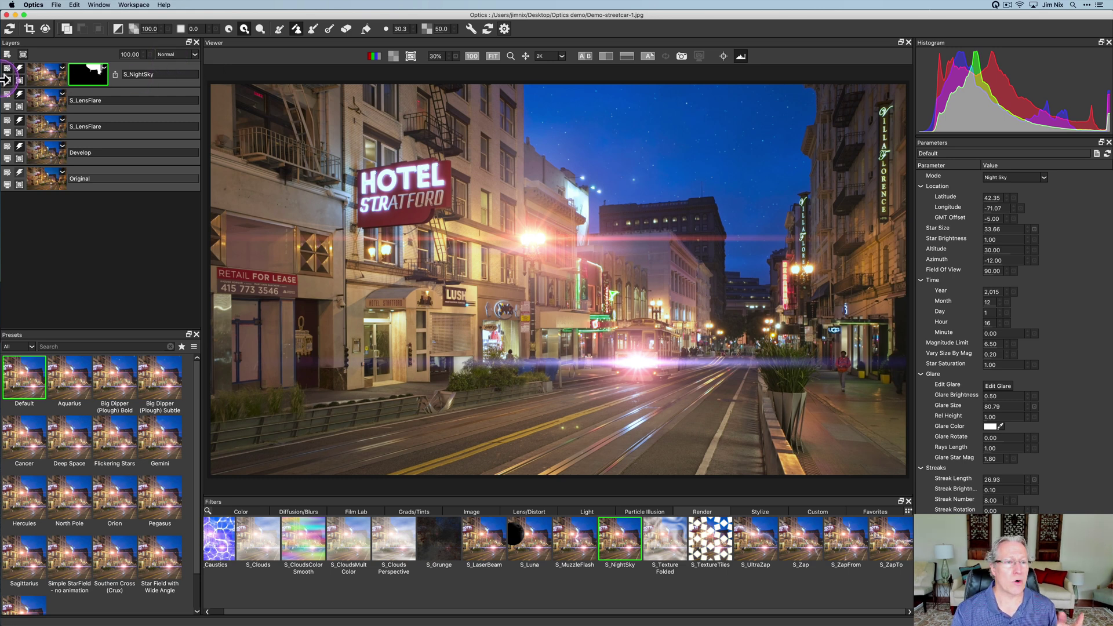
Step: Add a new layer with the Film Stocks filter from the Film Lab category
click(7, 55)
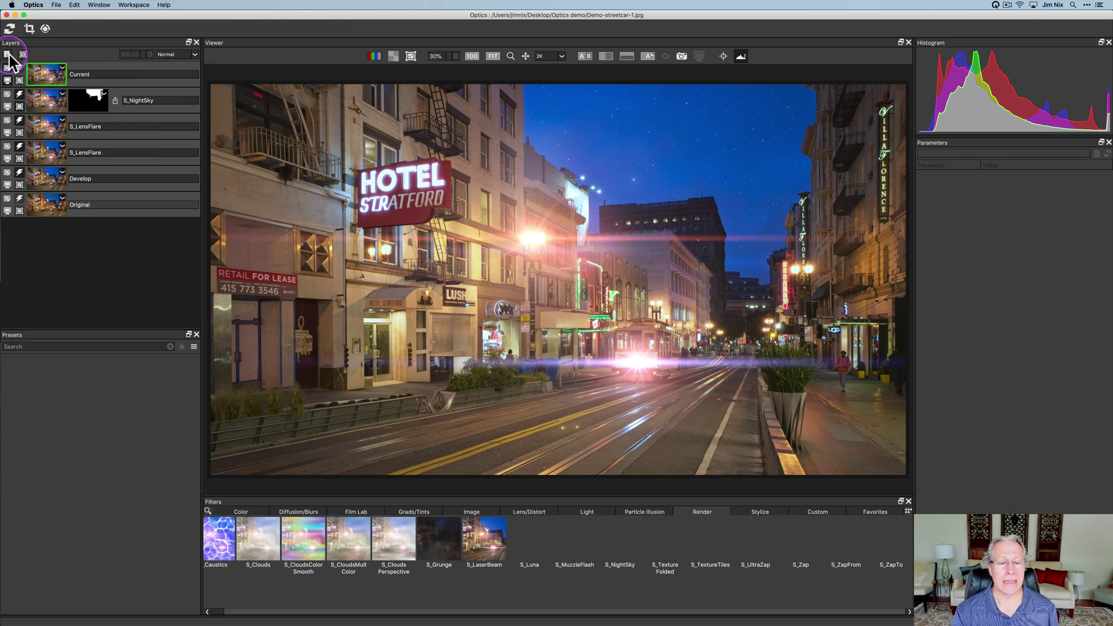
click(360, 513)
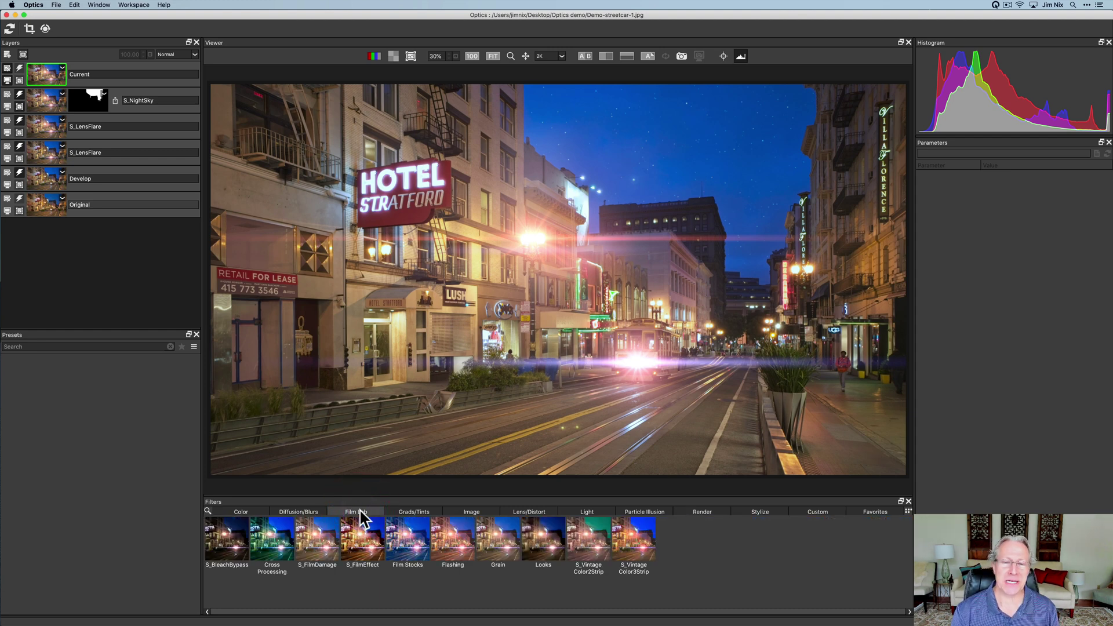
click(367, 518)
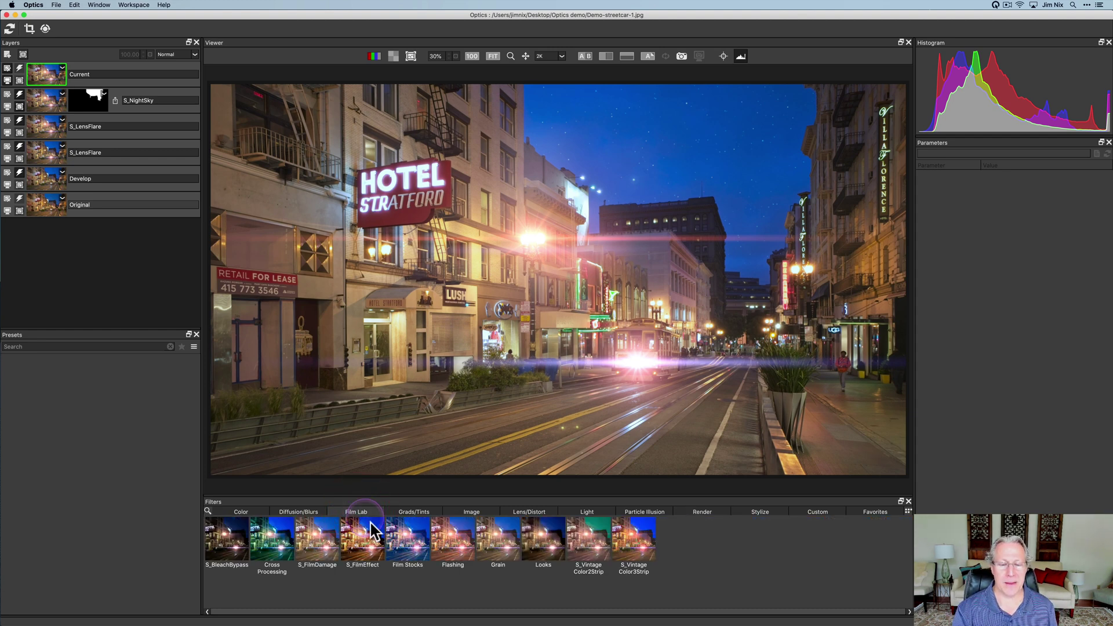
click(405, 537)
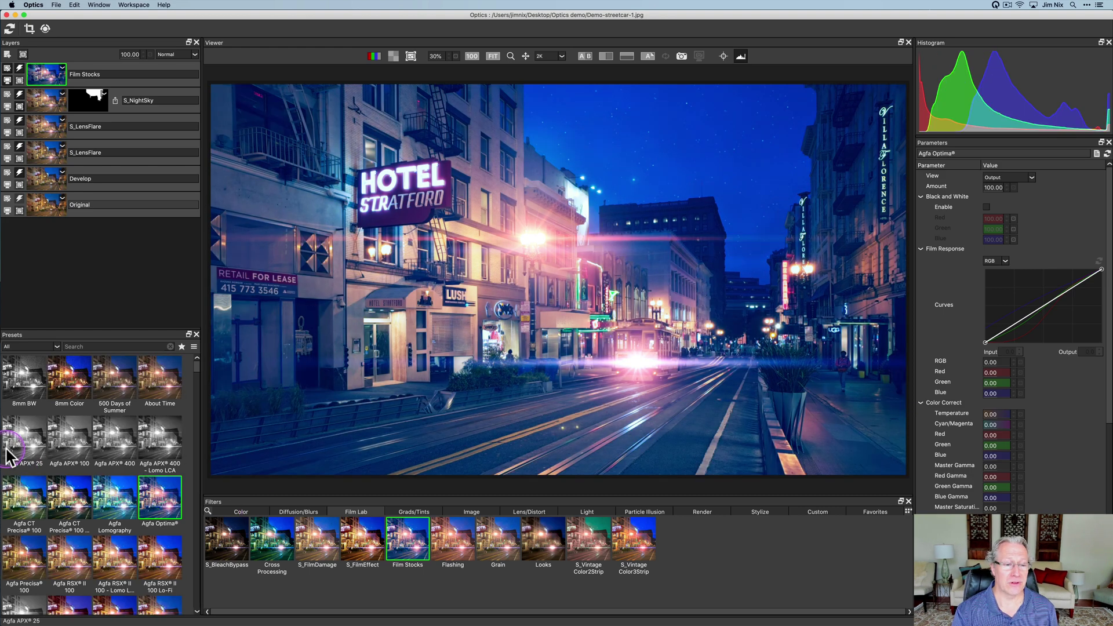
scroll(48, 467, down, 15)
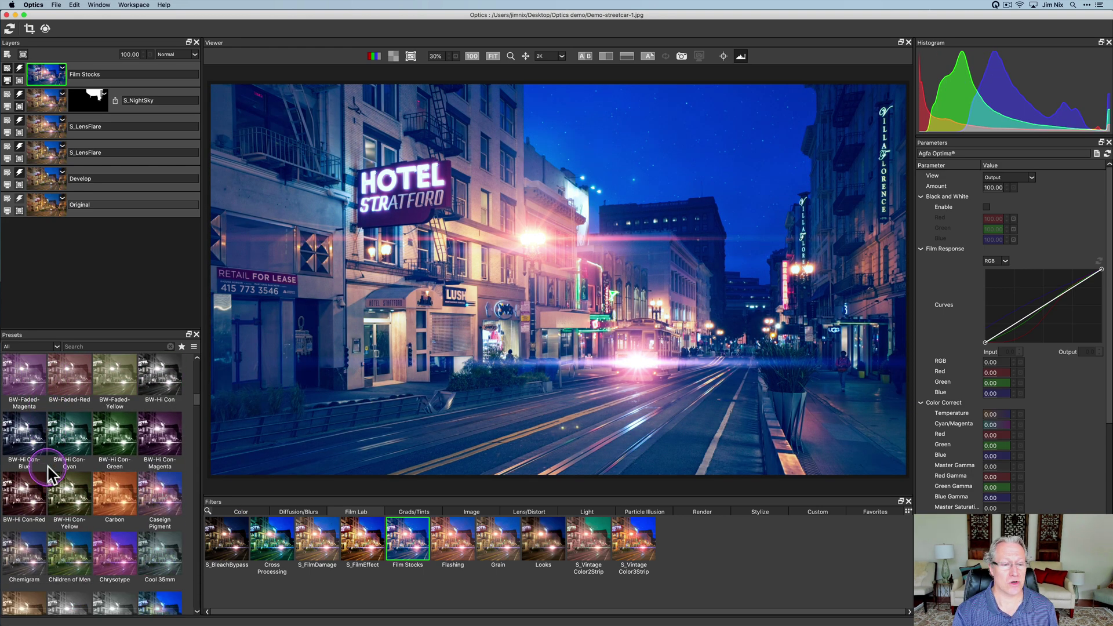
scroll(48, 469, down, 15)
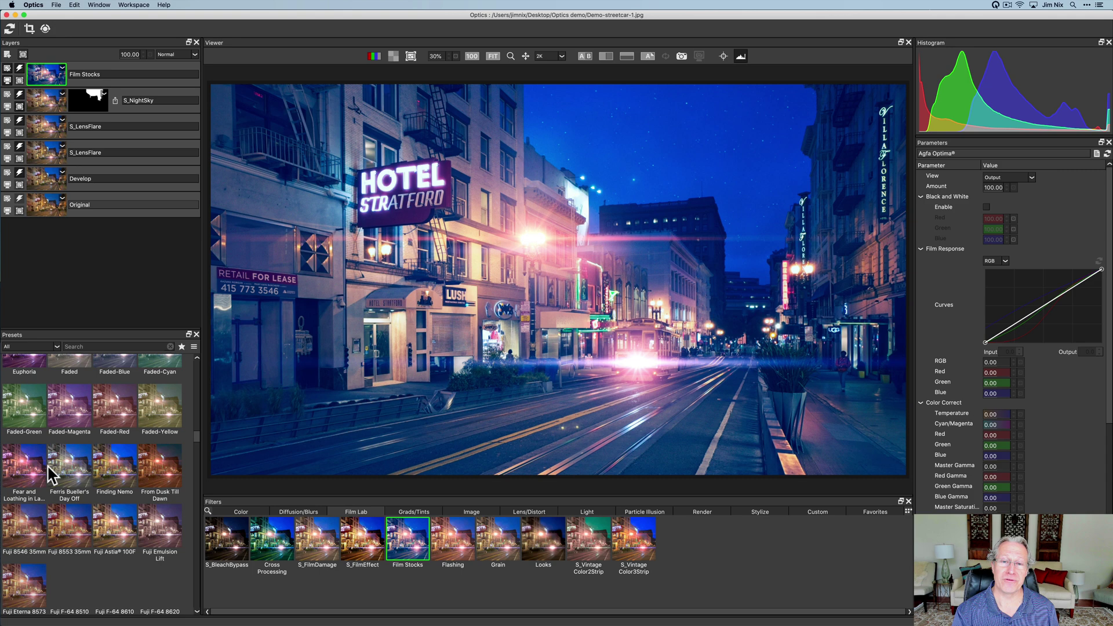
scroll(48, 472, up, 20)
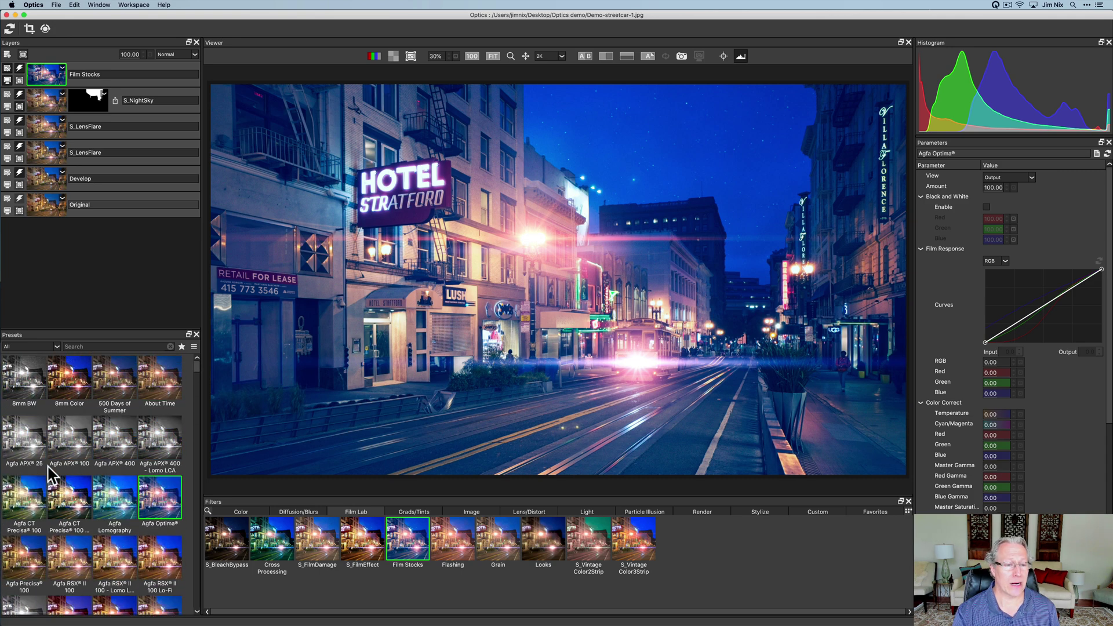
click(36, 432)
Step: Try the About Time and Eternal Sunshine movie looks, then apply Stranger Things
click(29, 345)
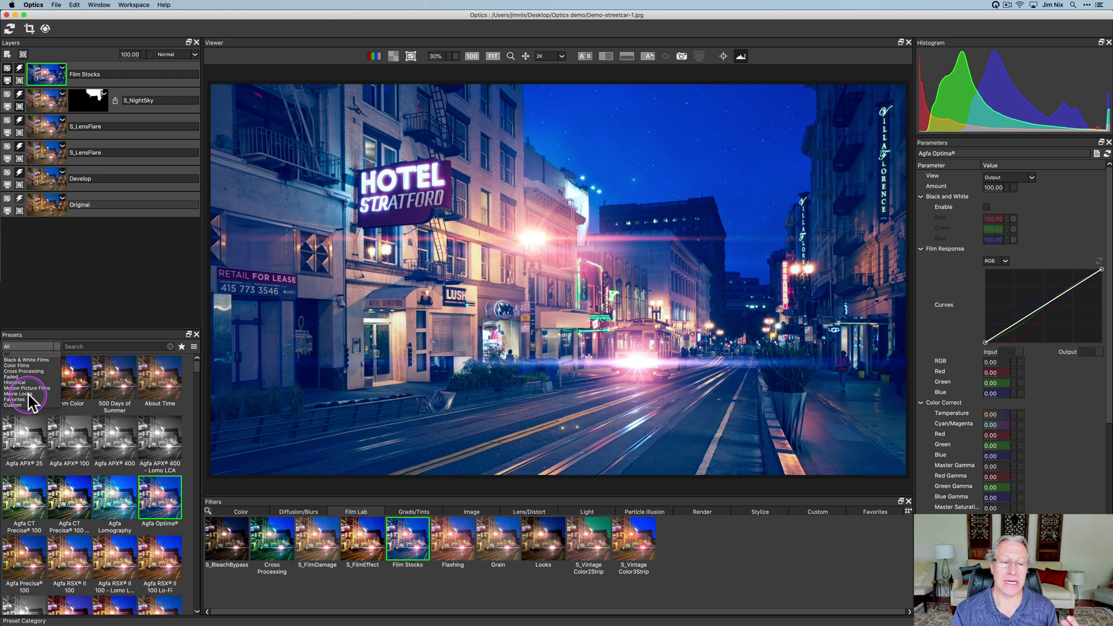
click(27, 394)
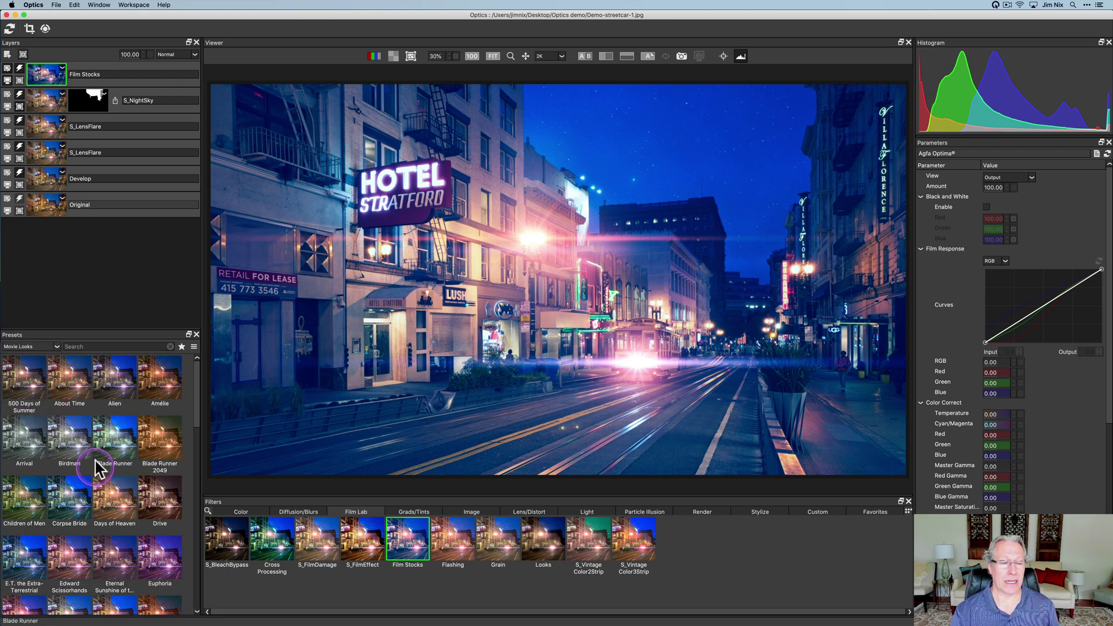
click(71, 385)
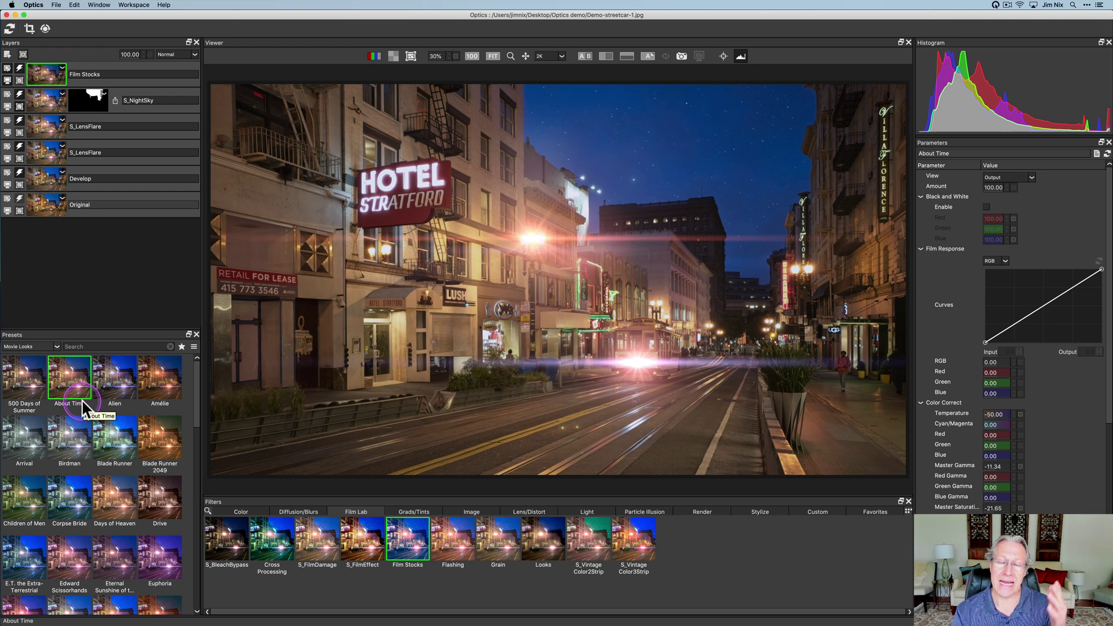
click(80, 459)
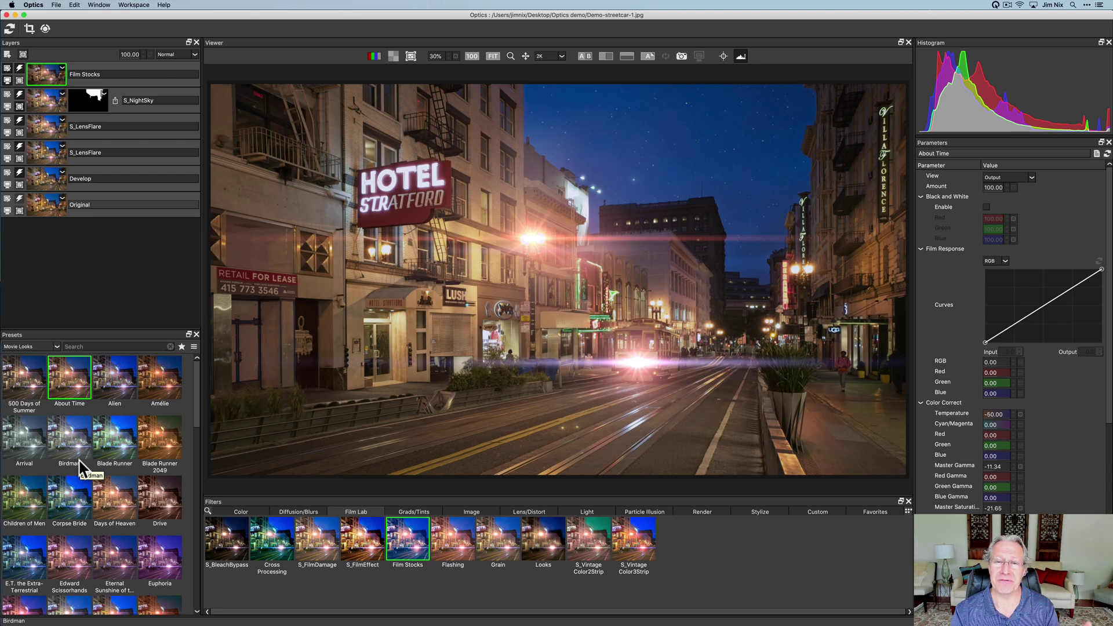
click(97, 520)
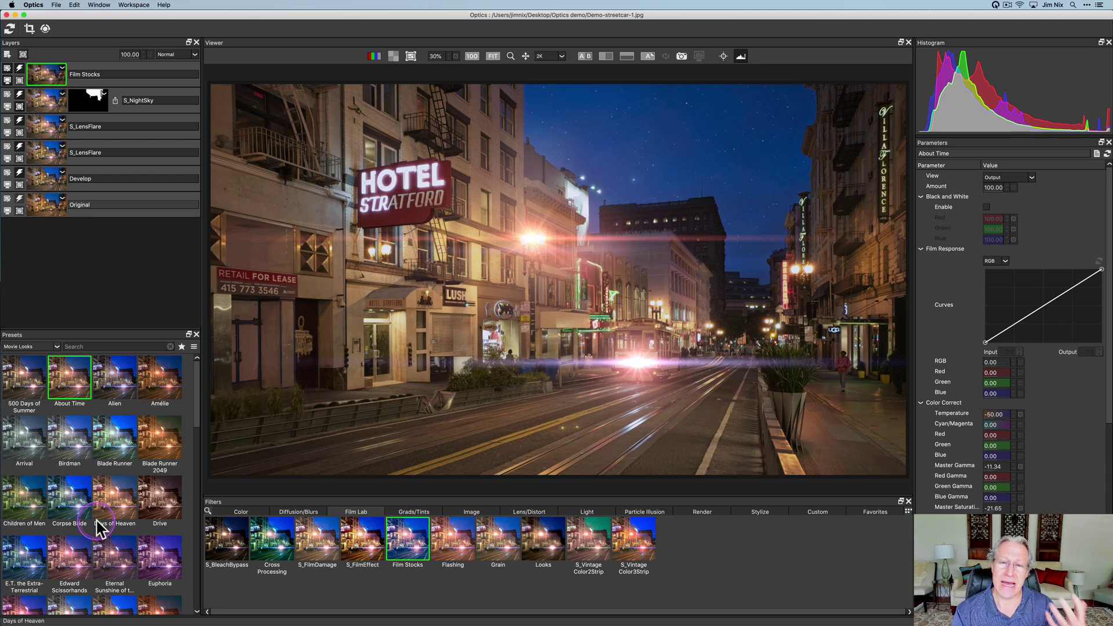
scroll(96, 521, down, 3)
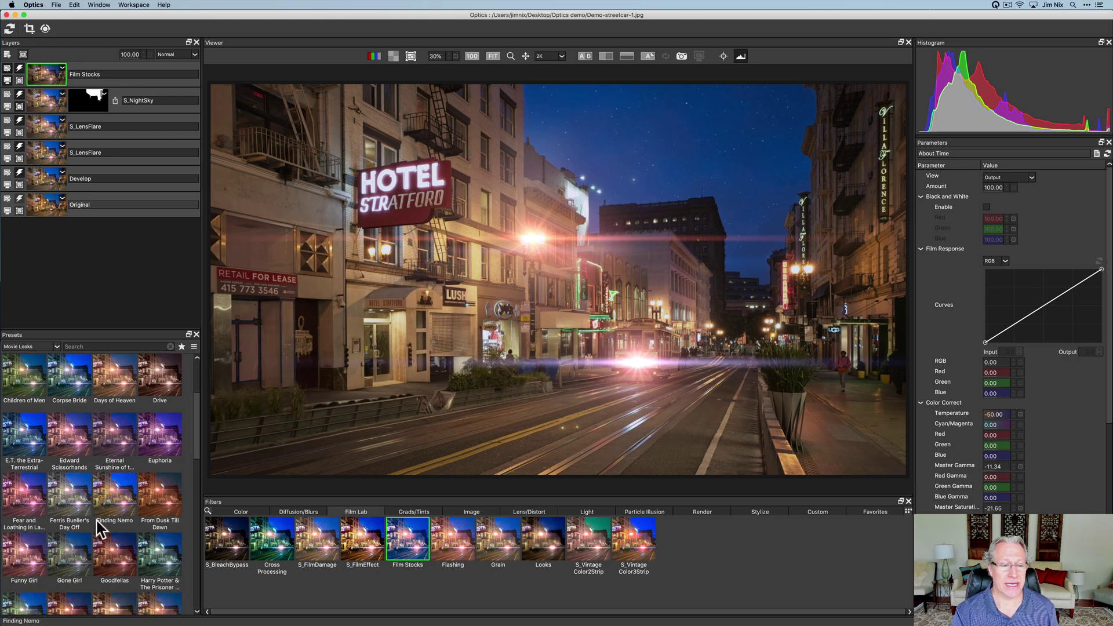
click(116, 462)
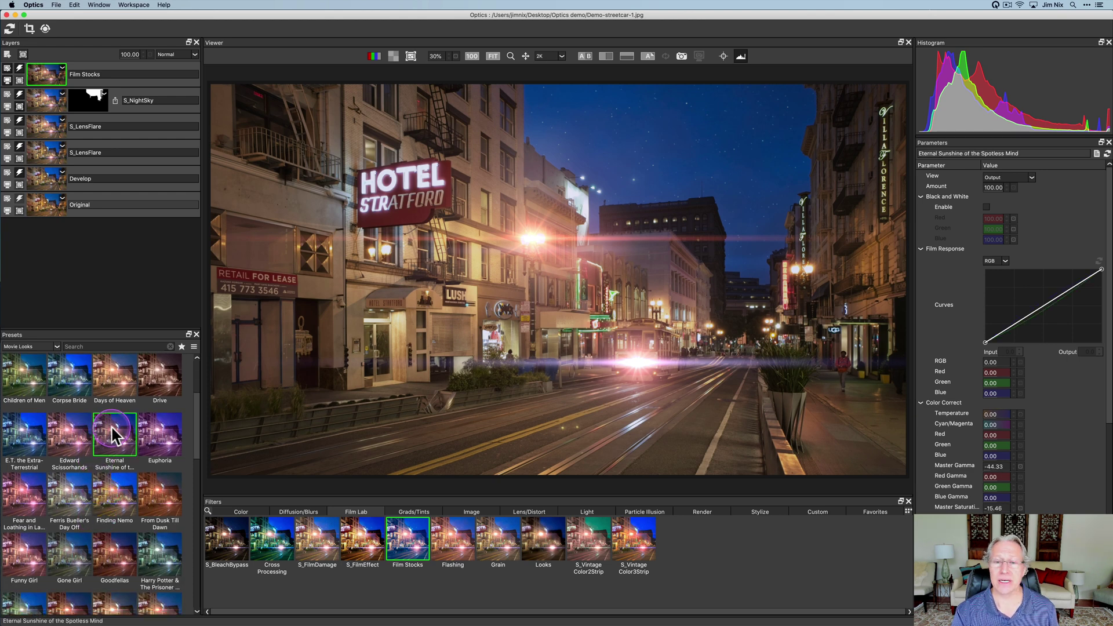
scroll(117, 468, down, 15)
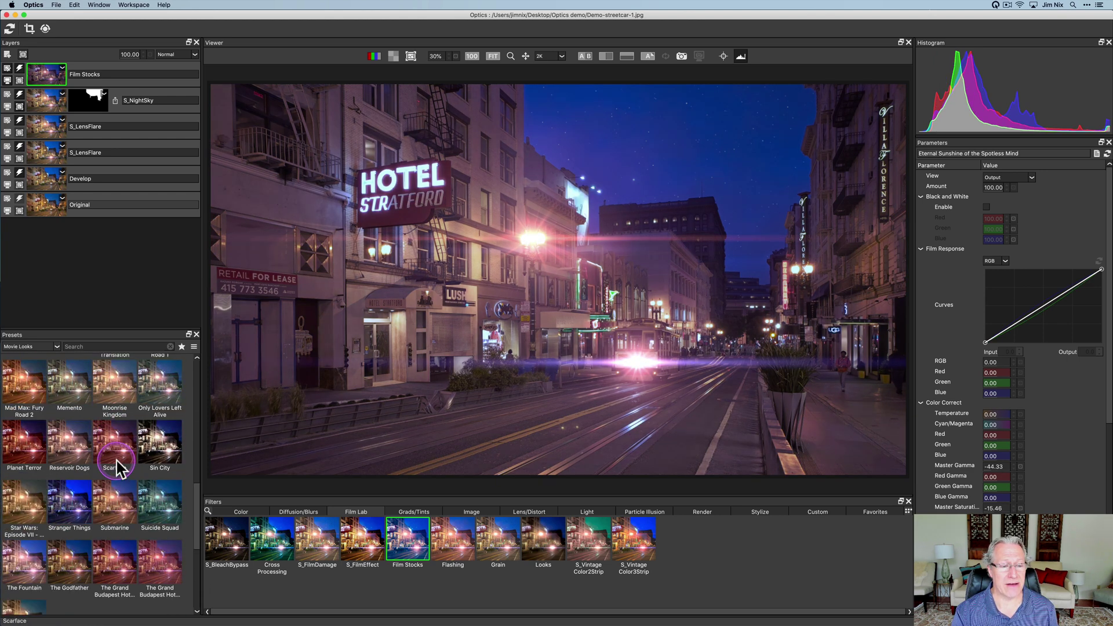
scroll(117, 469, down, 2)
click(66, 446)
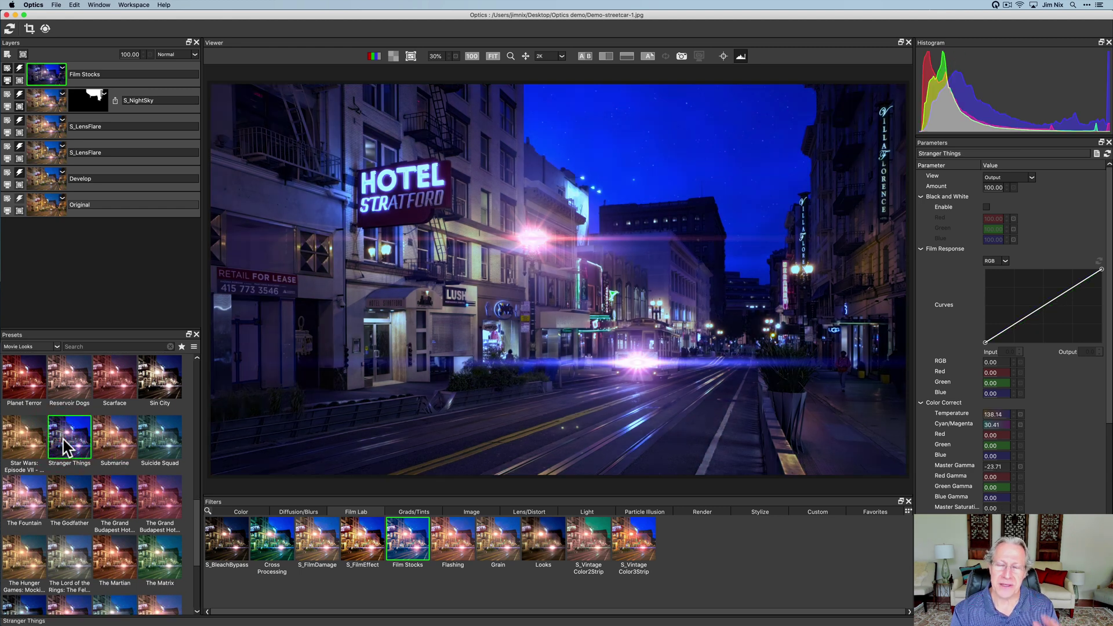
click(247, 326)
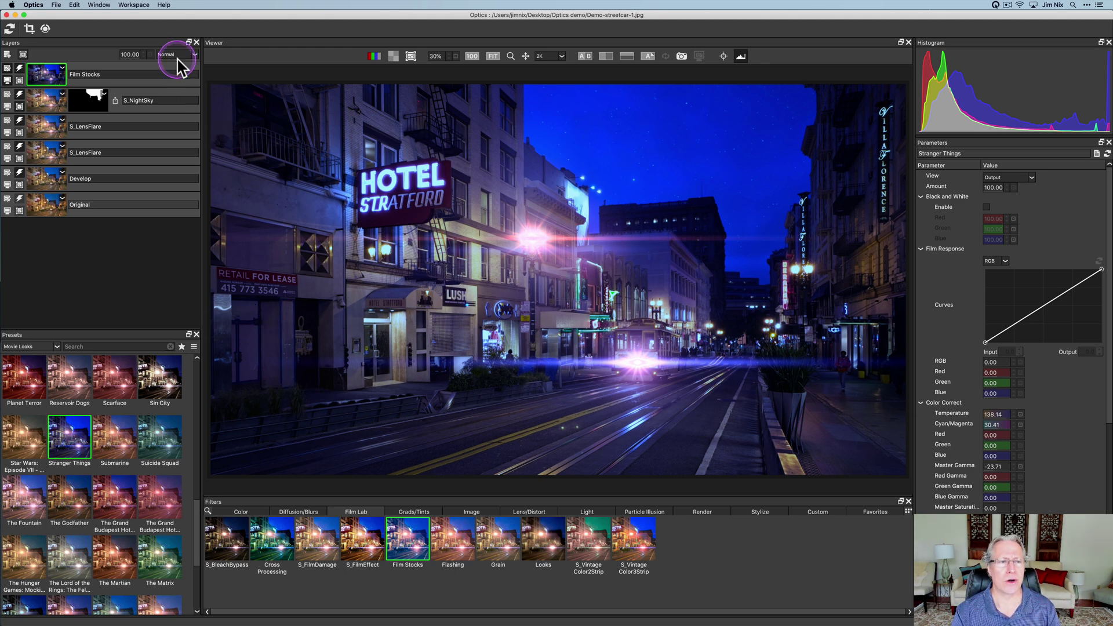
Step: Lower the Film Stocks layer opacity to 45 and toggle it off and on to compare
drag(133, 53, 119, 54)
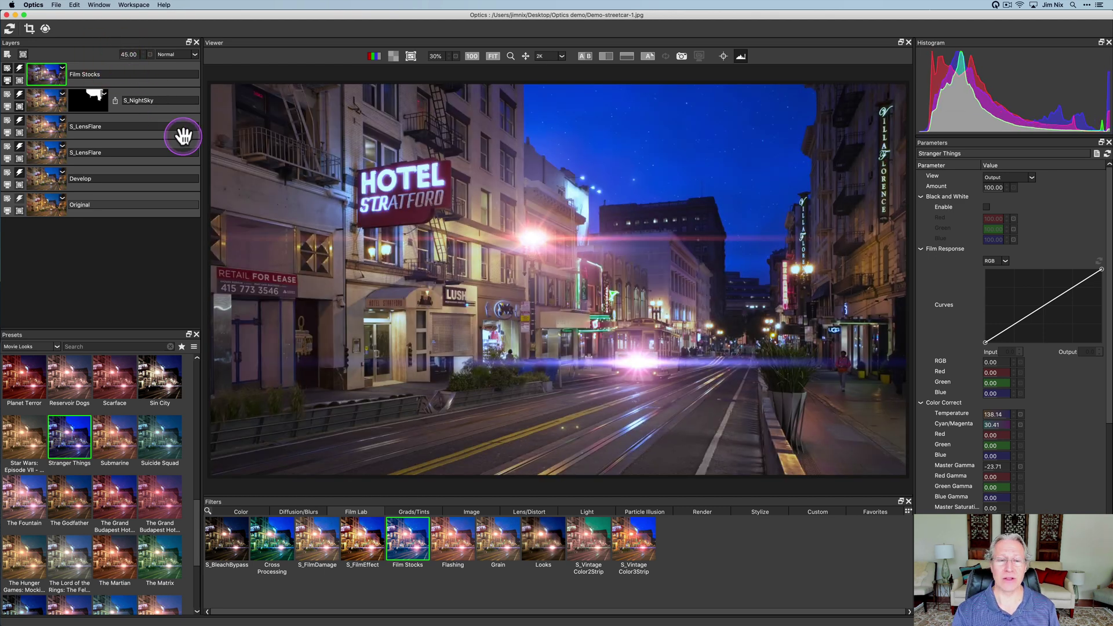
click(20, 68)
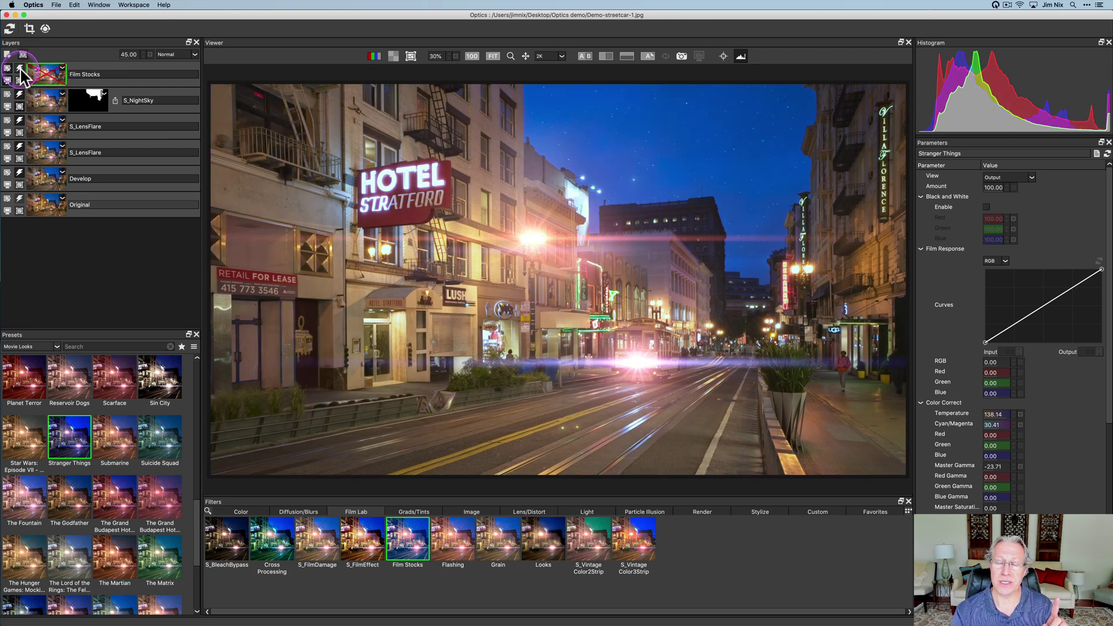
click(20, 69)
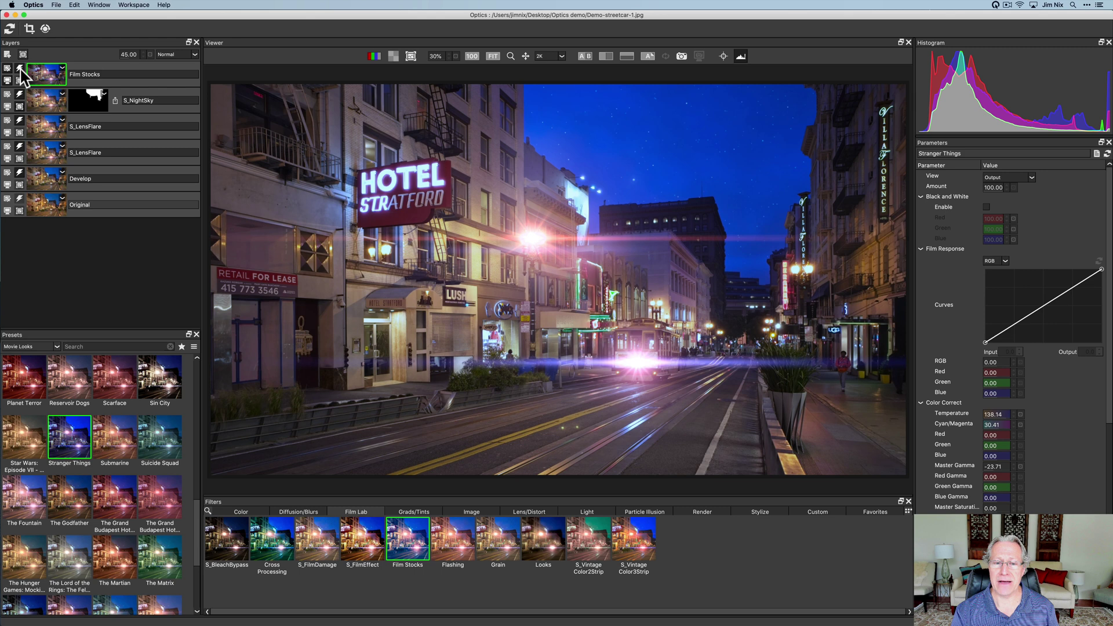
Step: Compare before/after with the split divider, then open Demo-subway-1.jpg
click(606, 56)
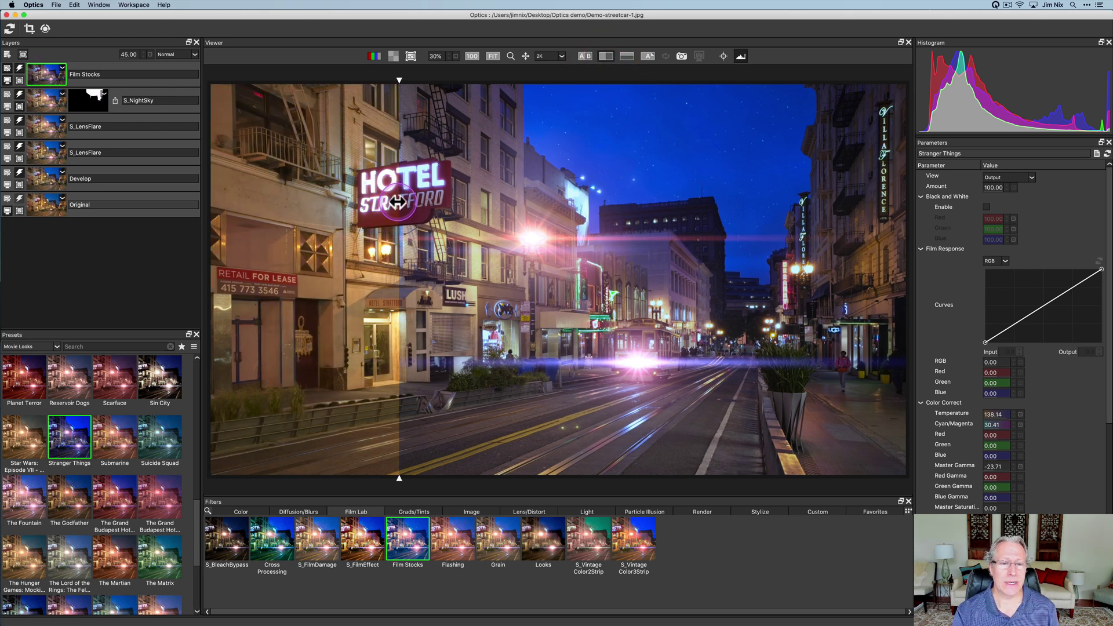
drag(397, 201, 368, 204)
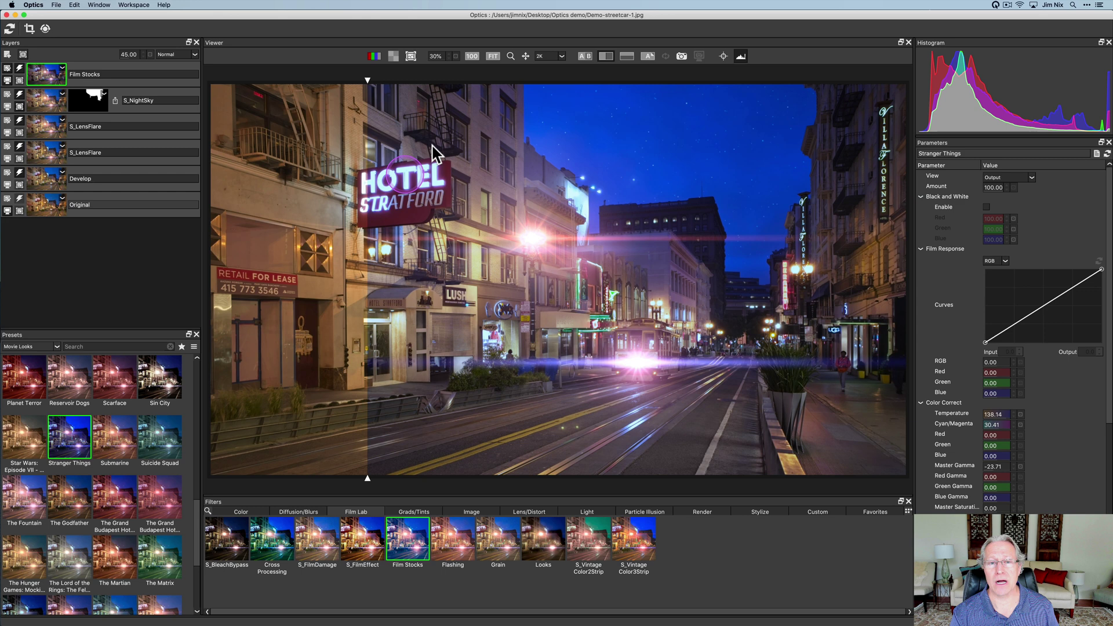
click(605, 55)
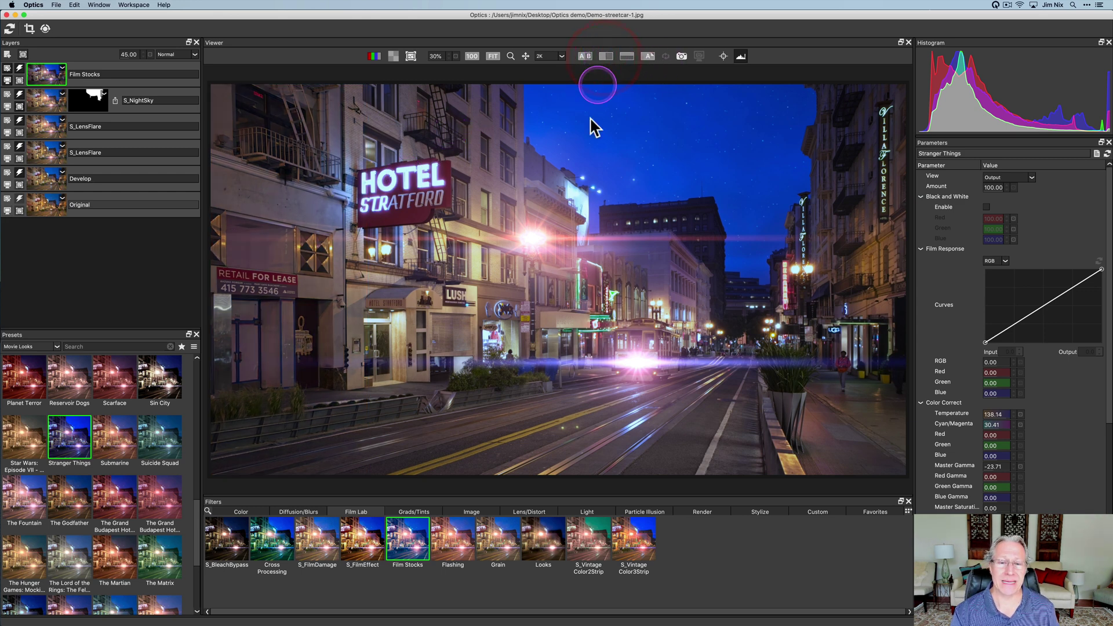
click(567, 270)
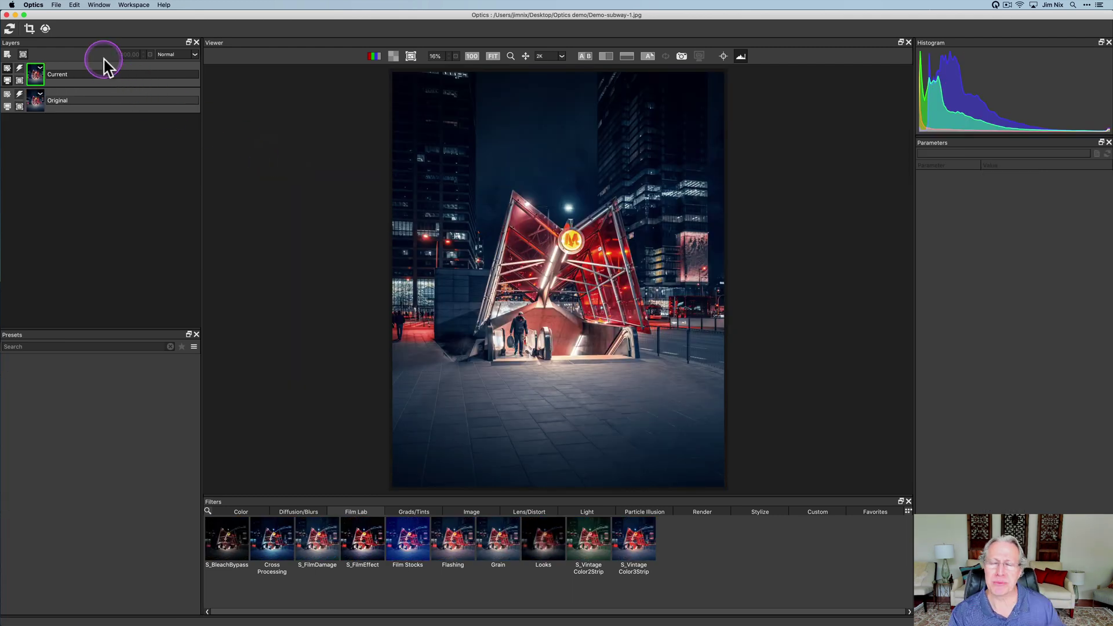
Step: Crop the pavement off the subway photo's bottom, leaving a 4,657 × 4,835 frame
click(29, 29)
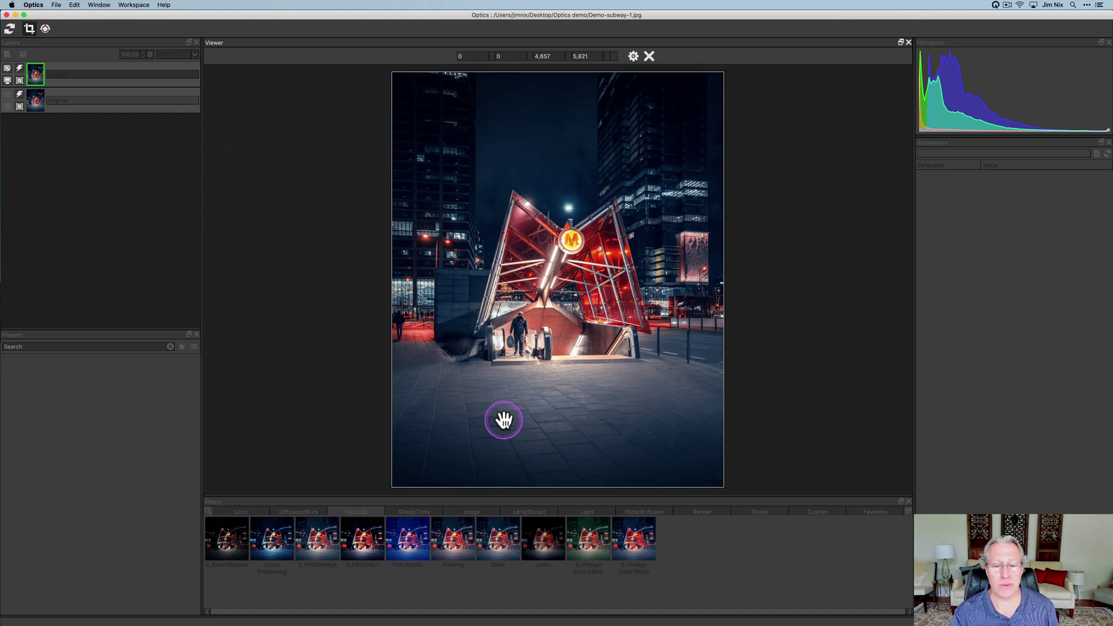
drag(569, 486, 570, 417)
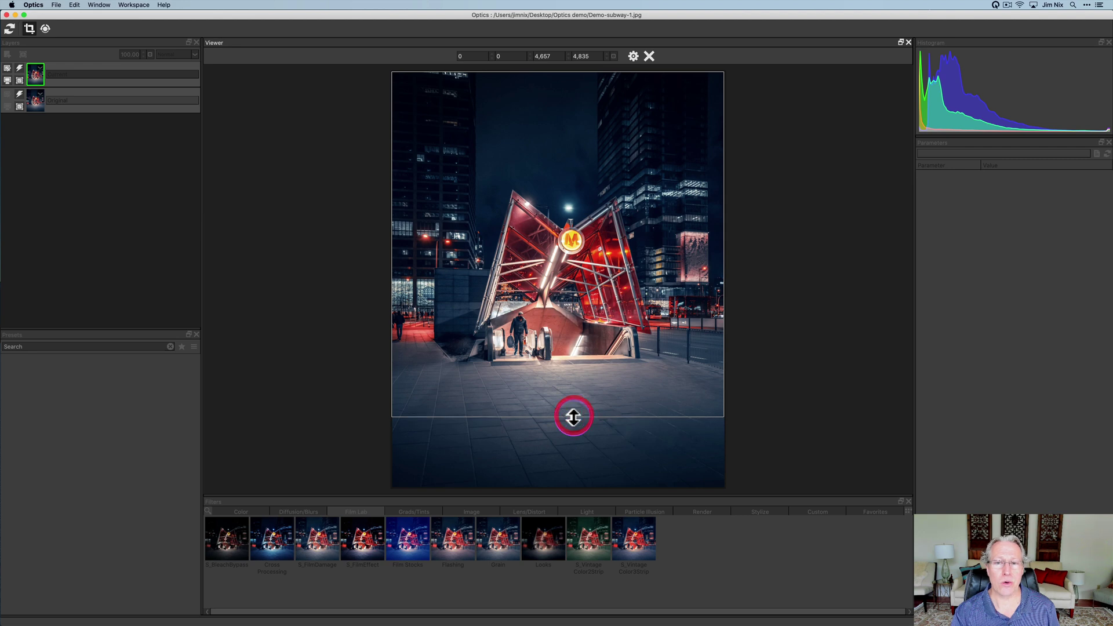
click(633, 57)
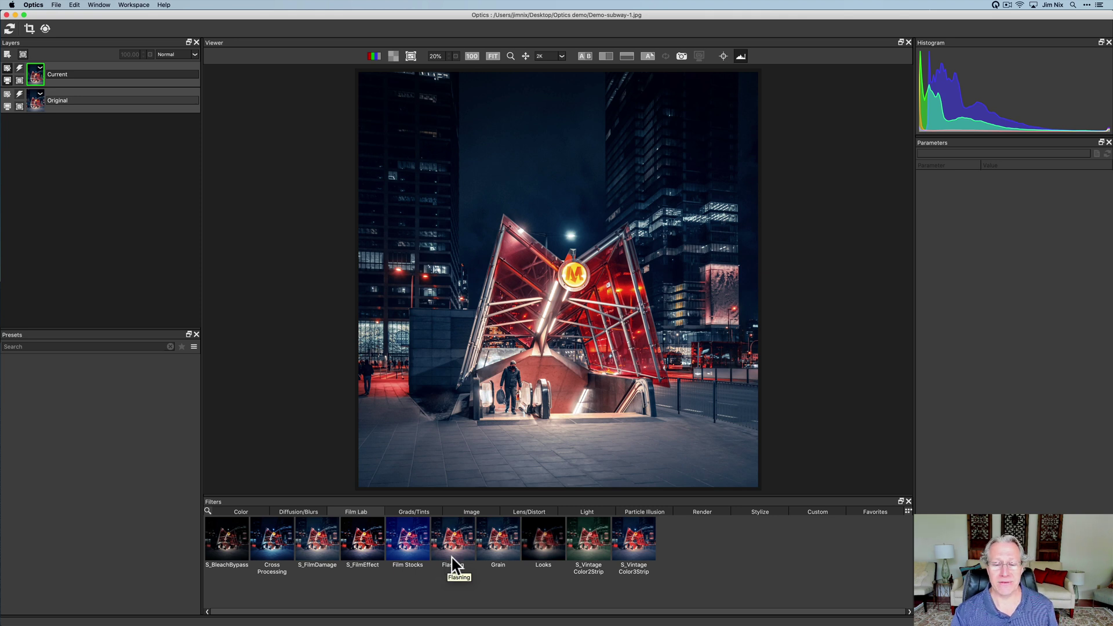
Step: Switch the Filters panel to Particle Illusion and locate the PI Snow effect
click(500, 515)
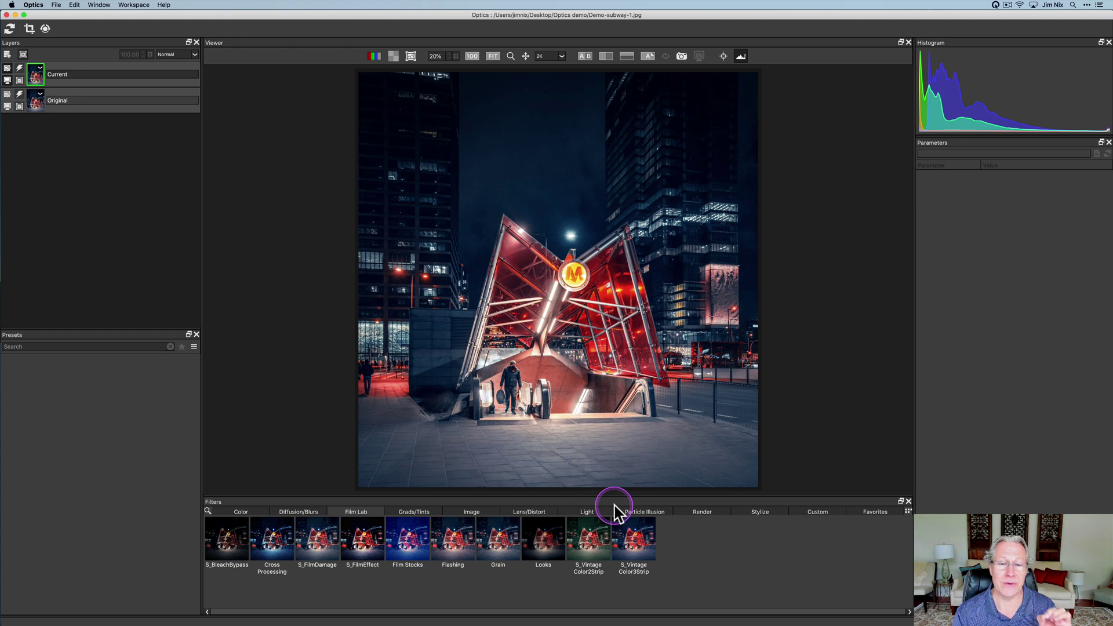
click(638, 513)
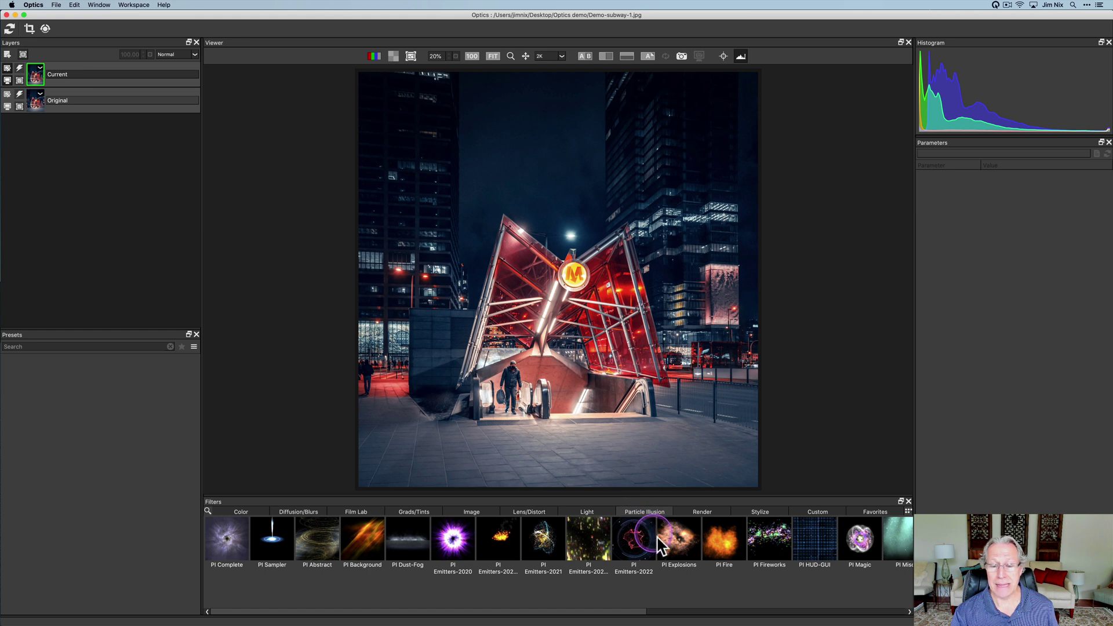
scroll(673, 548, right, 2)
scroll(675, 545, left, 2)
scroll(638, 546, right, 1)
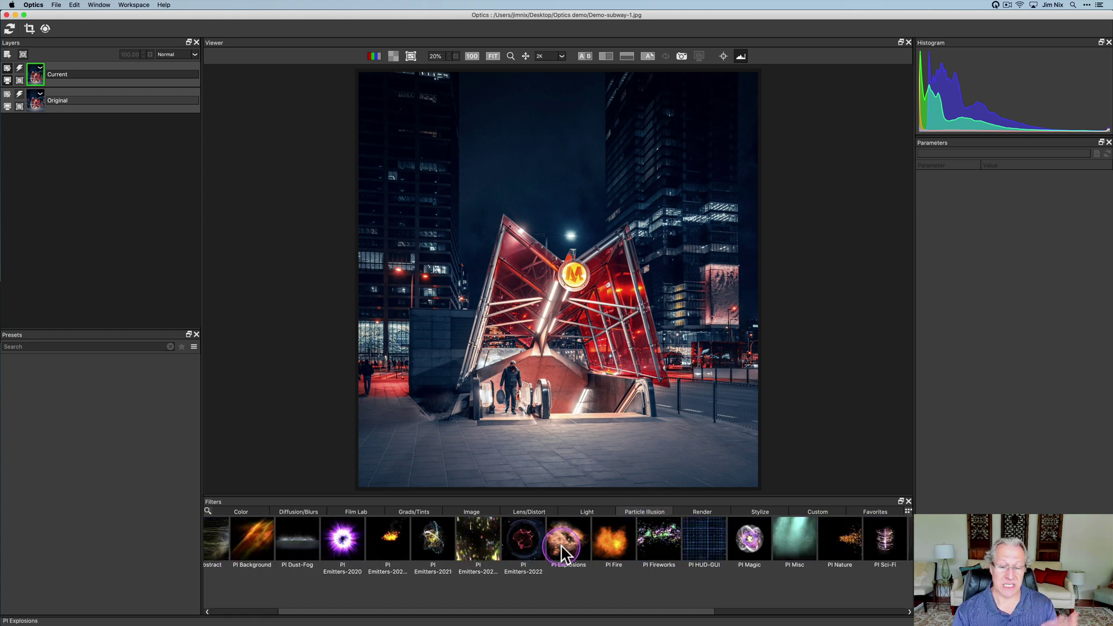
scroll(580, 551, right, 5)
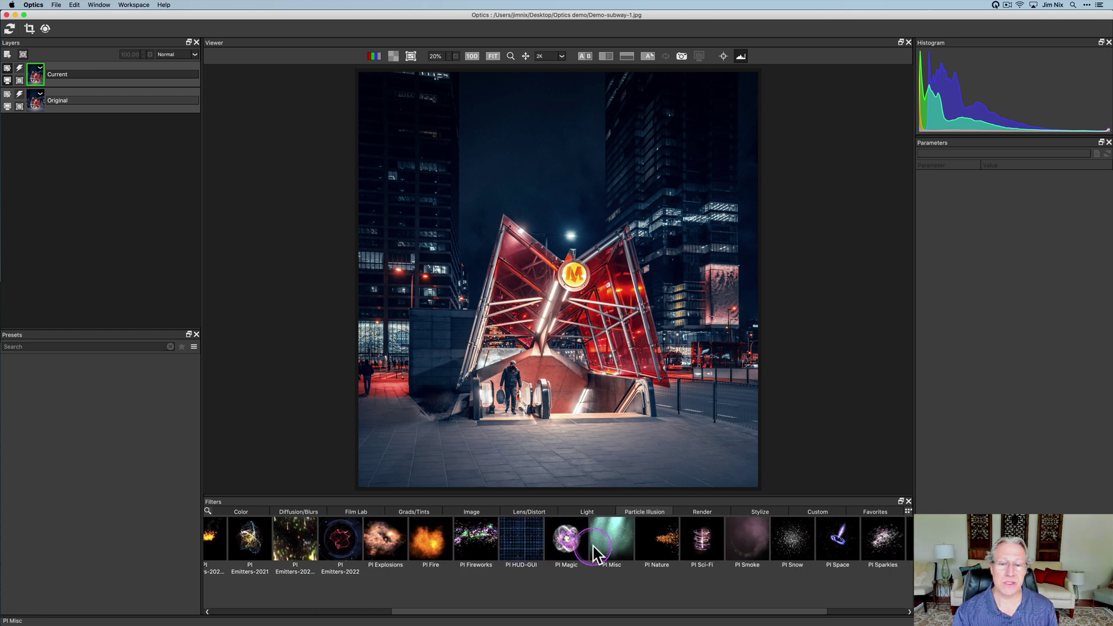
scroll(597, 551, right, 2)
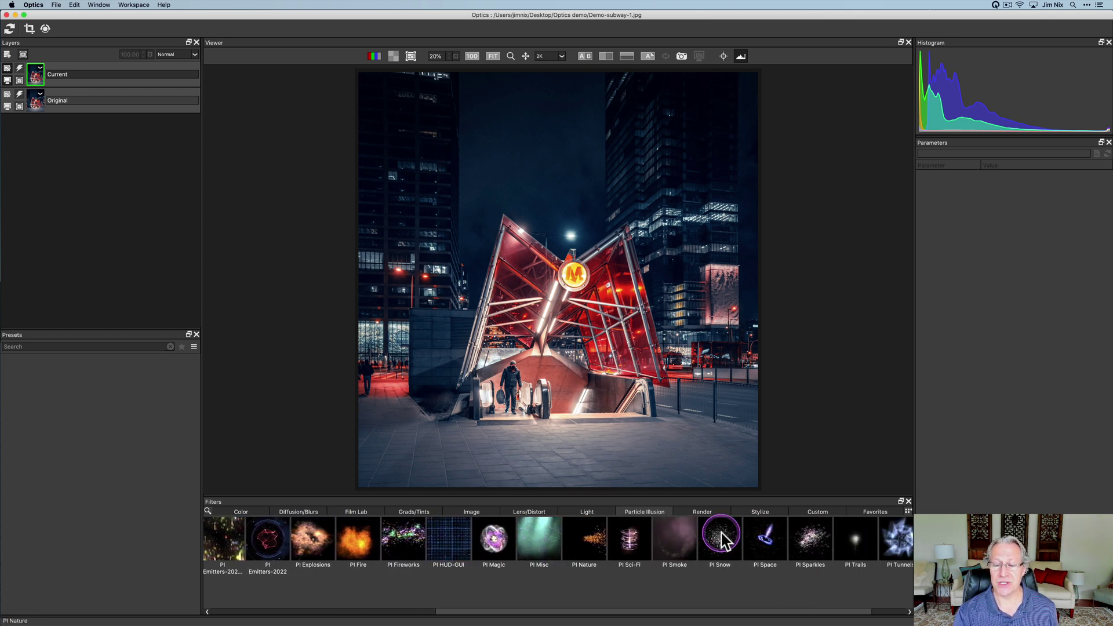
Step: Apply PI Snow with the Simple Snow Area 2 preset and raise its Master Scale to 199
click(720, 540)
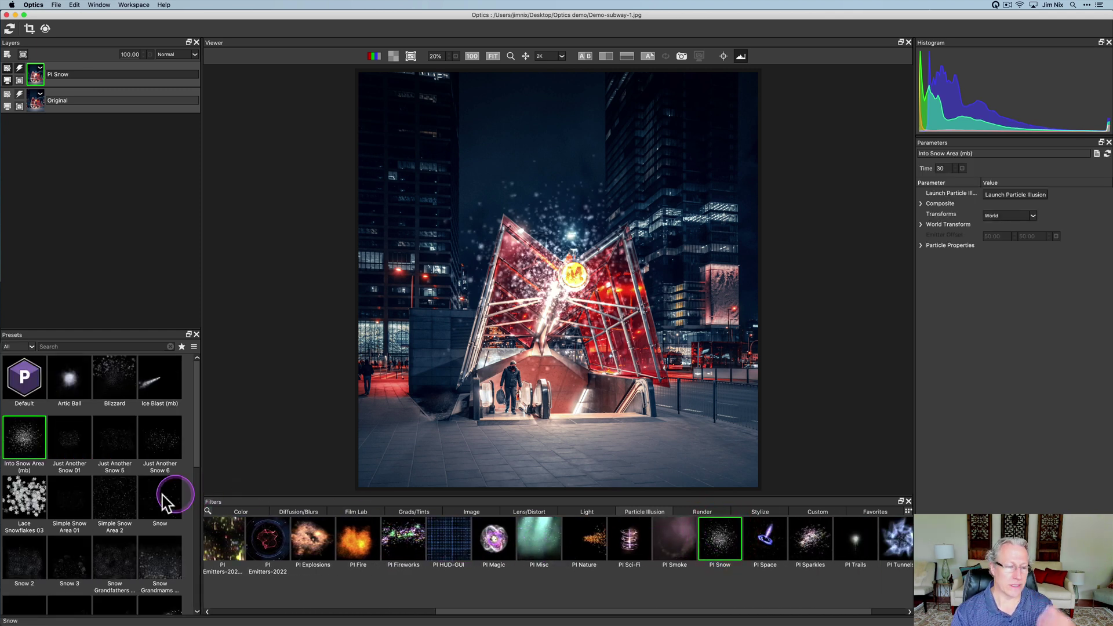
scroll(93, 493, down, 3)
scroll(92, 494, up, 3)
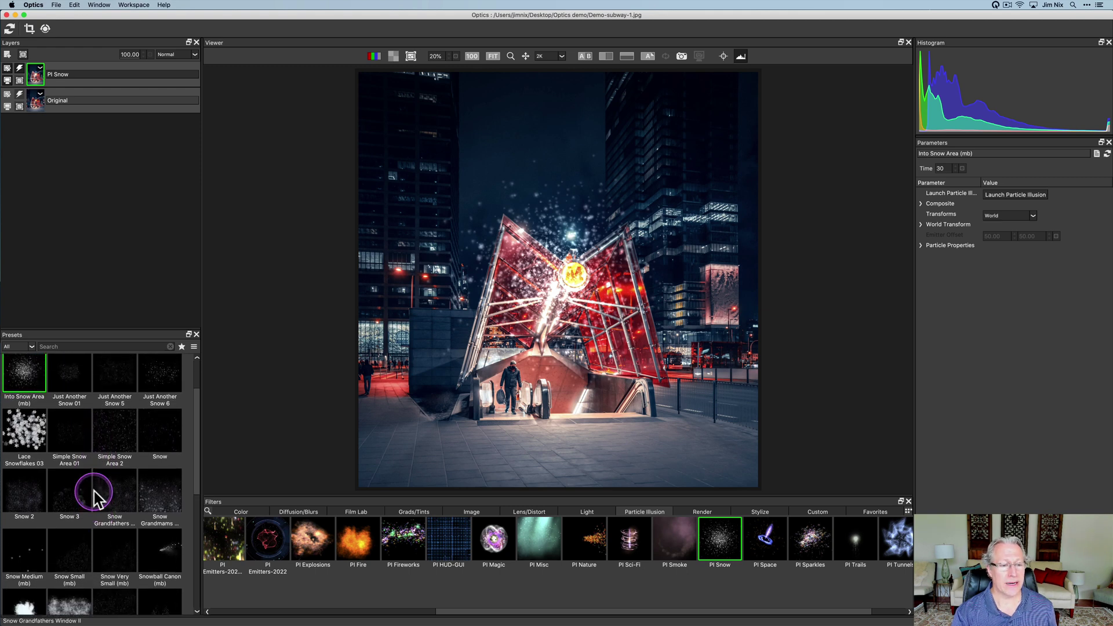
click(118, 502)
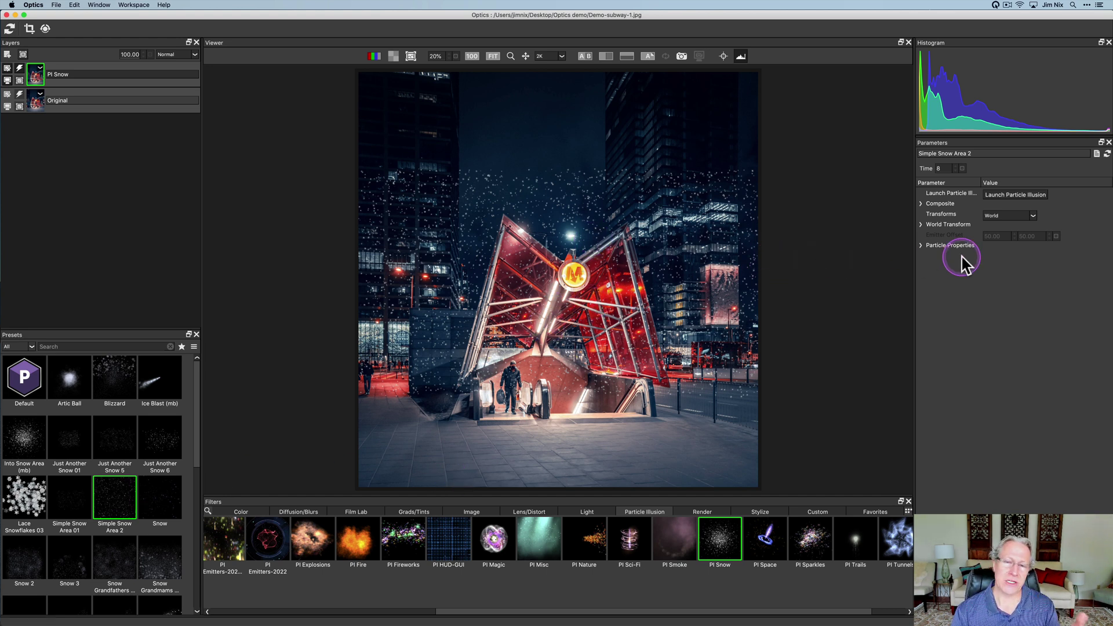
click(920, 224)
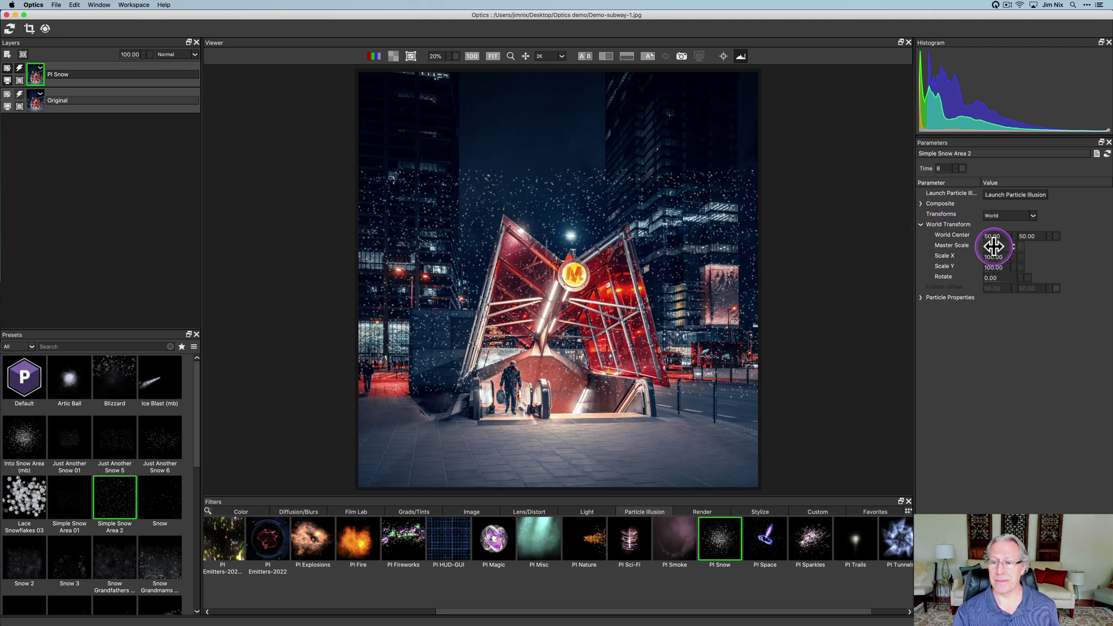
drag(993, 246, 1041, 248)
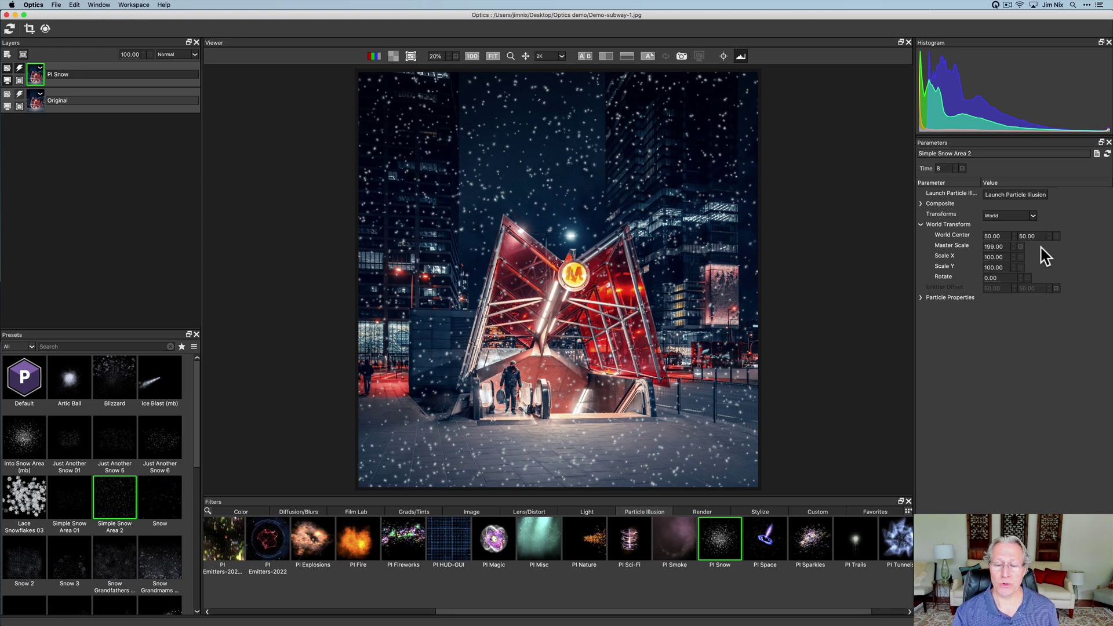
Step: Lower the snow's particle Size to 48 under Particle Properties
click(921, 297)
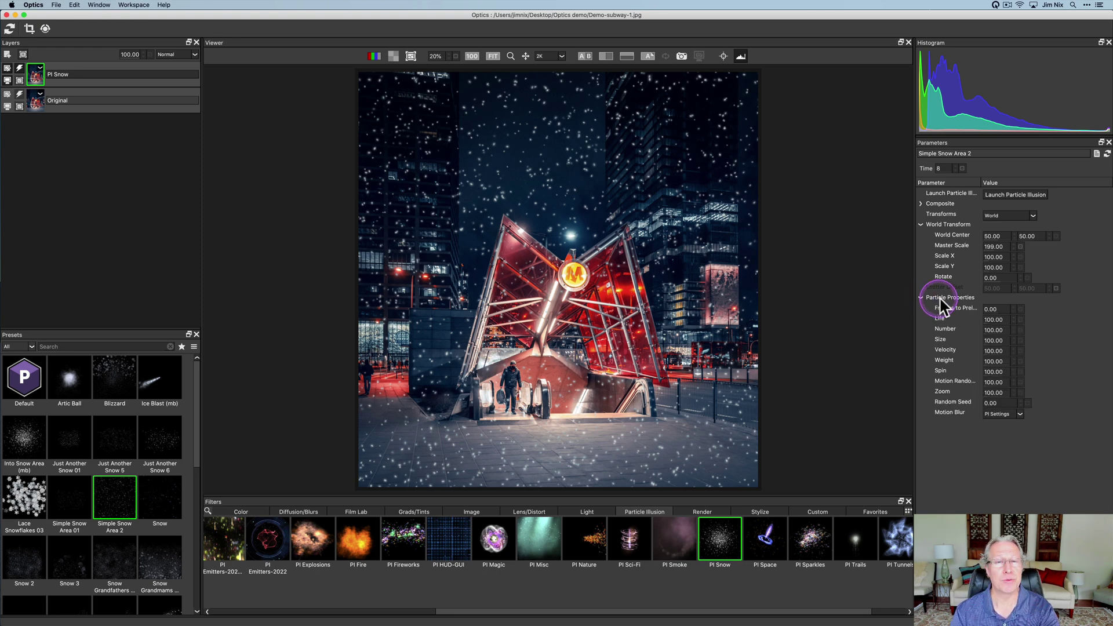
click(1001, 340)
drag(1001, 340, 977, 348)
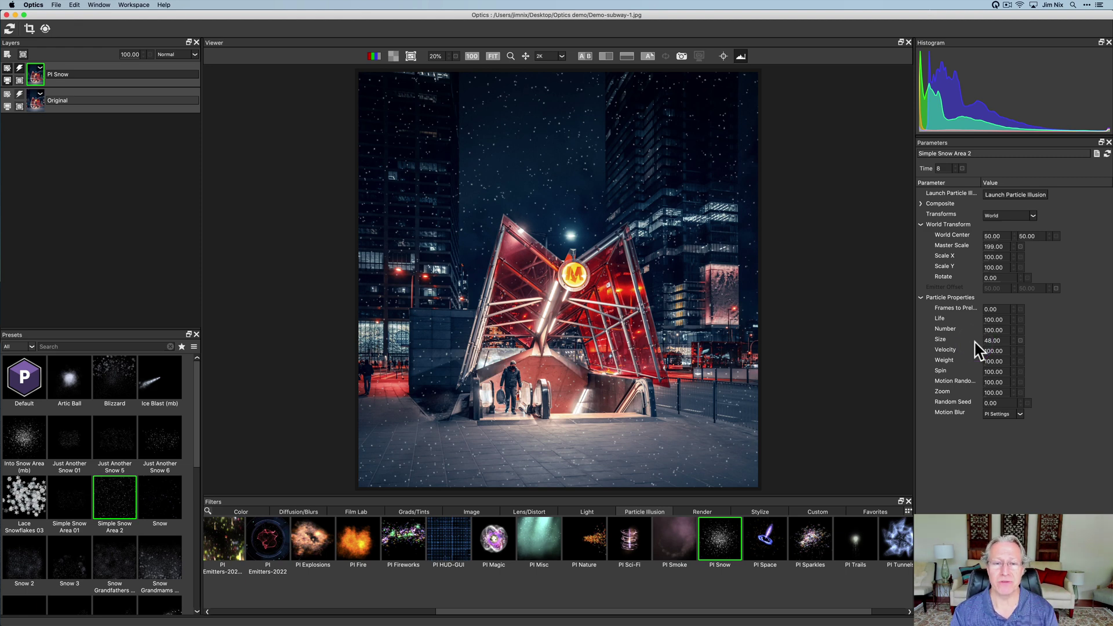
drag(978, 350, 947, 168)
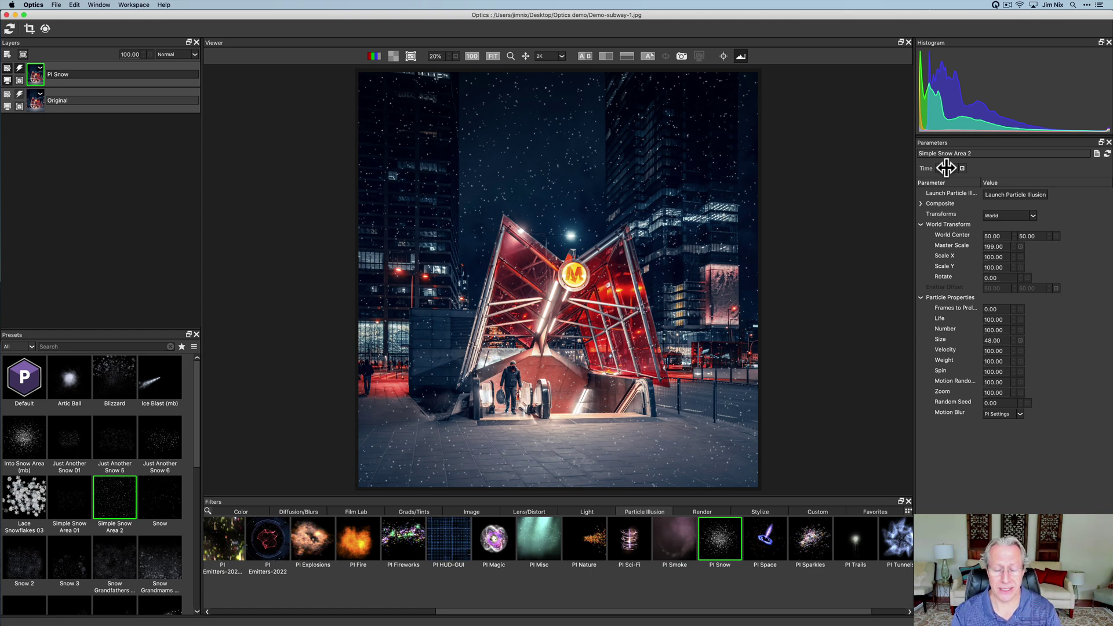
Step: Set the snow's Random Seed to 7, Life to 130 and Number to 89
drag(988, 402, 996, 320)
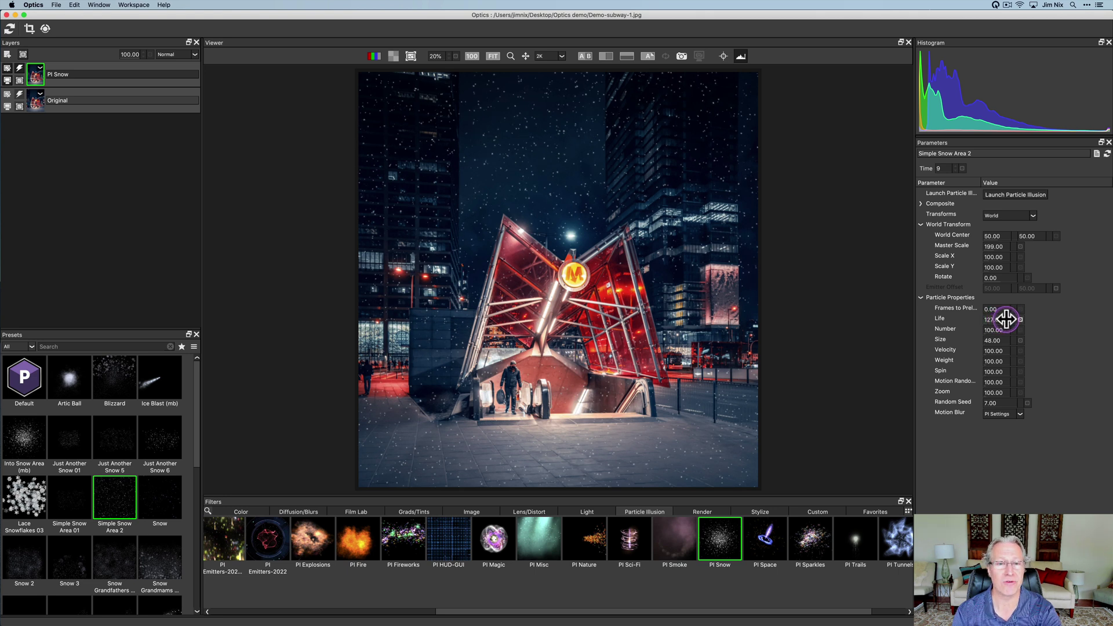
mouse_move(1006, 319)
mouse_down()
mouse_move(994, 325)
mouse_move(1021, 323)
mouse_move(998, 329)
mouse_up()
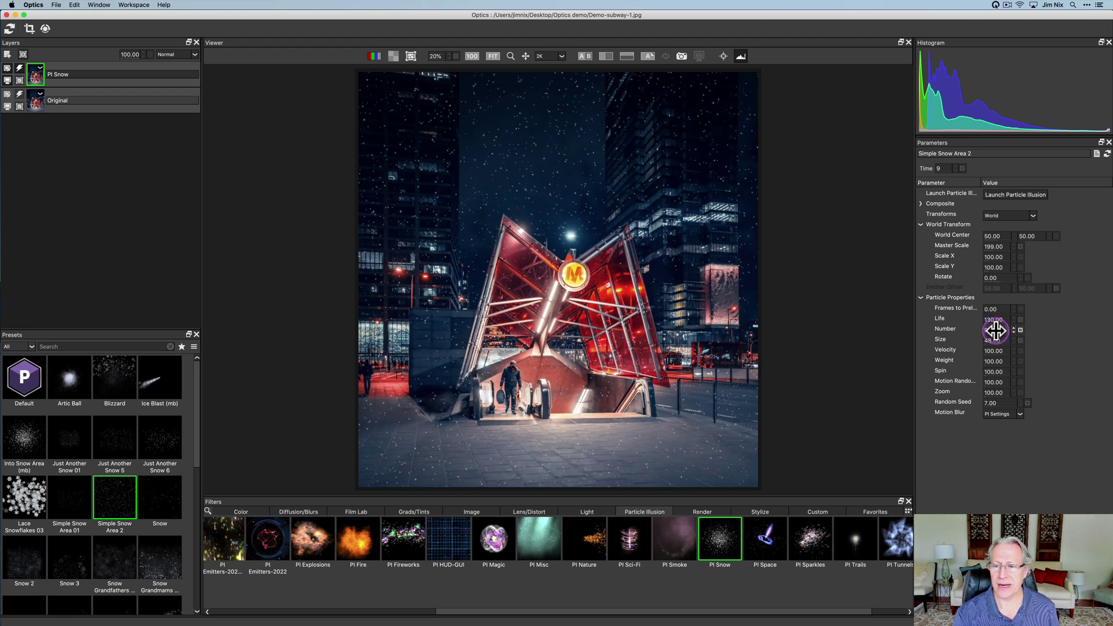
click(993, 331)
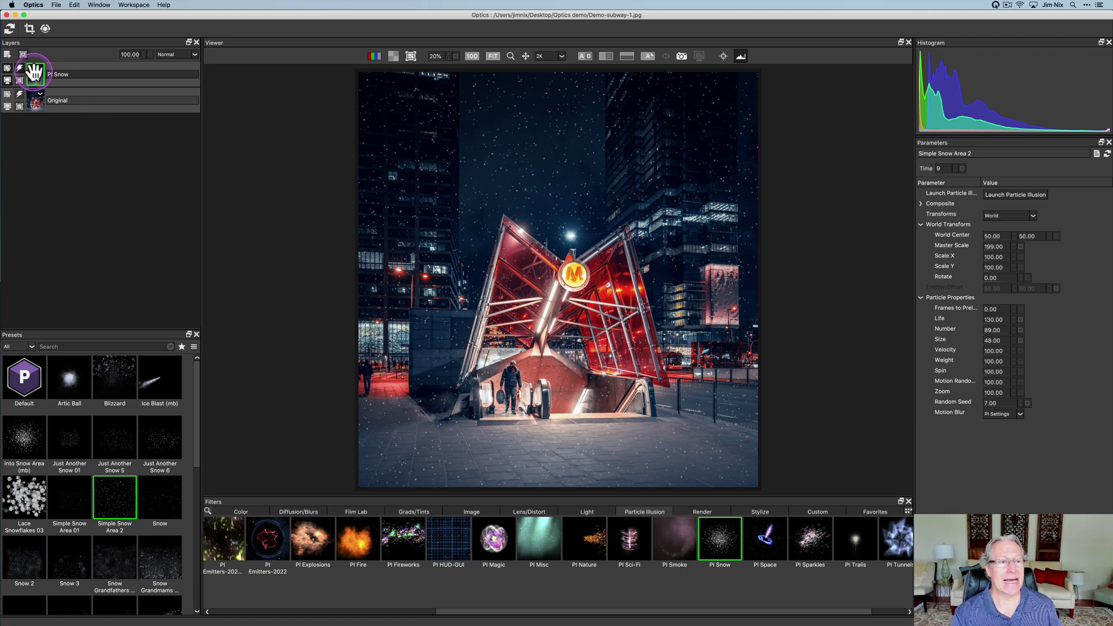
Step: Add a new layer and apply the S_UltraZap filter from the Render category
click(8, 56)
click(137, 168)
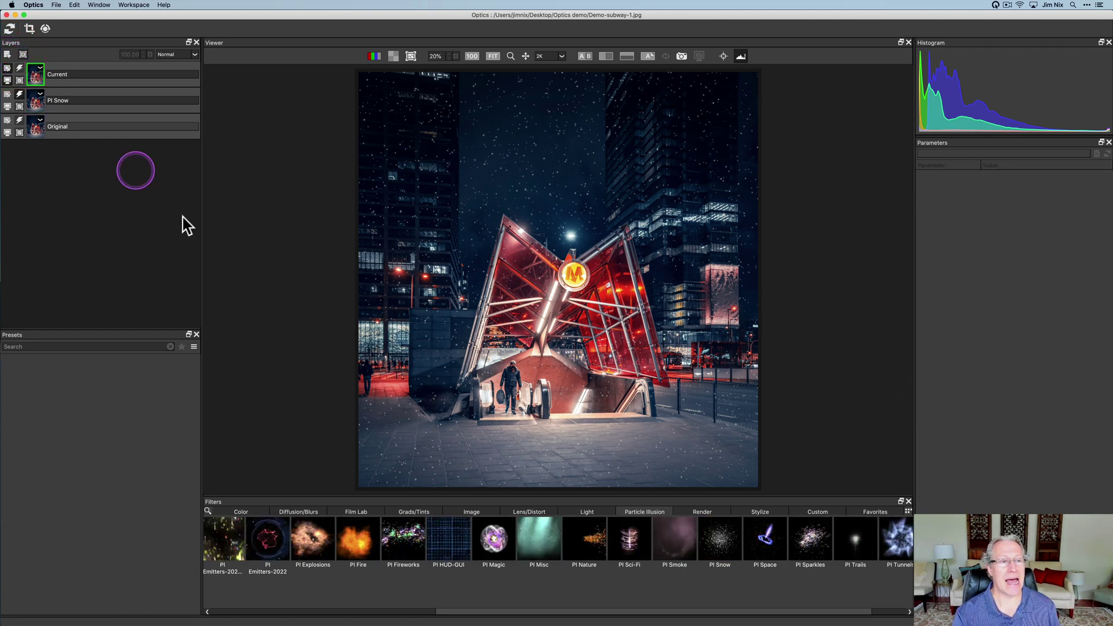
click(658, 481)
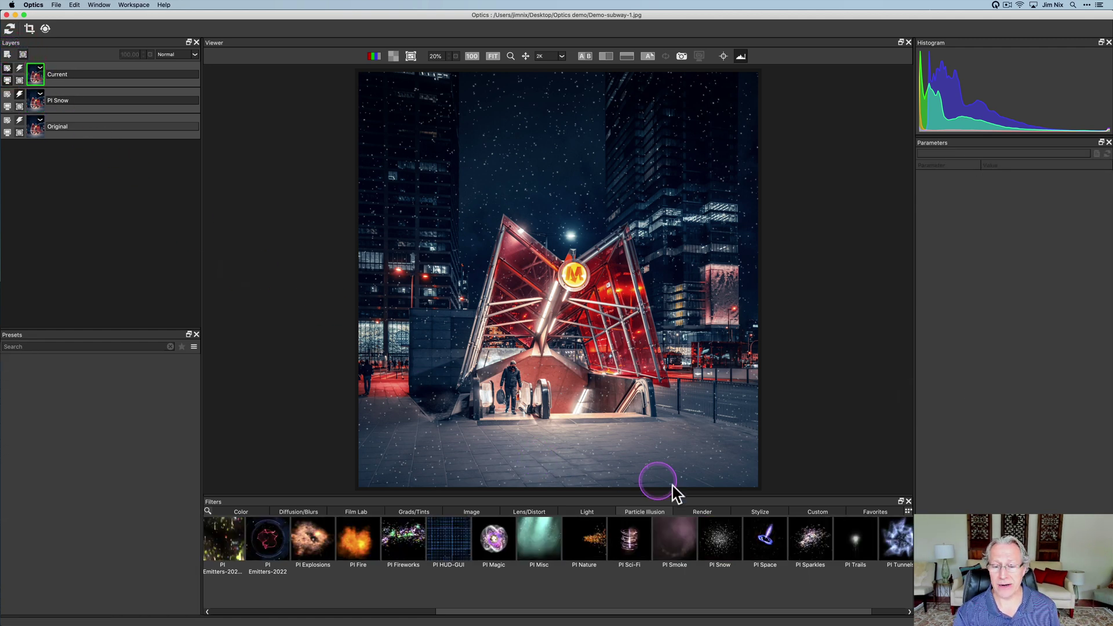
click(707, 511)
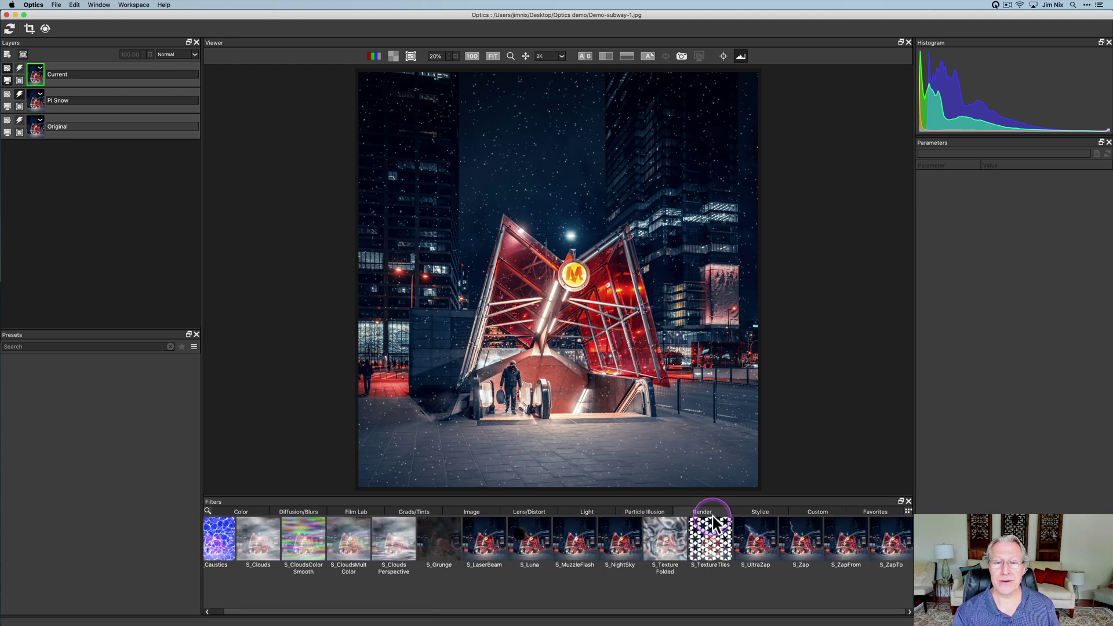
click(757, 542)
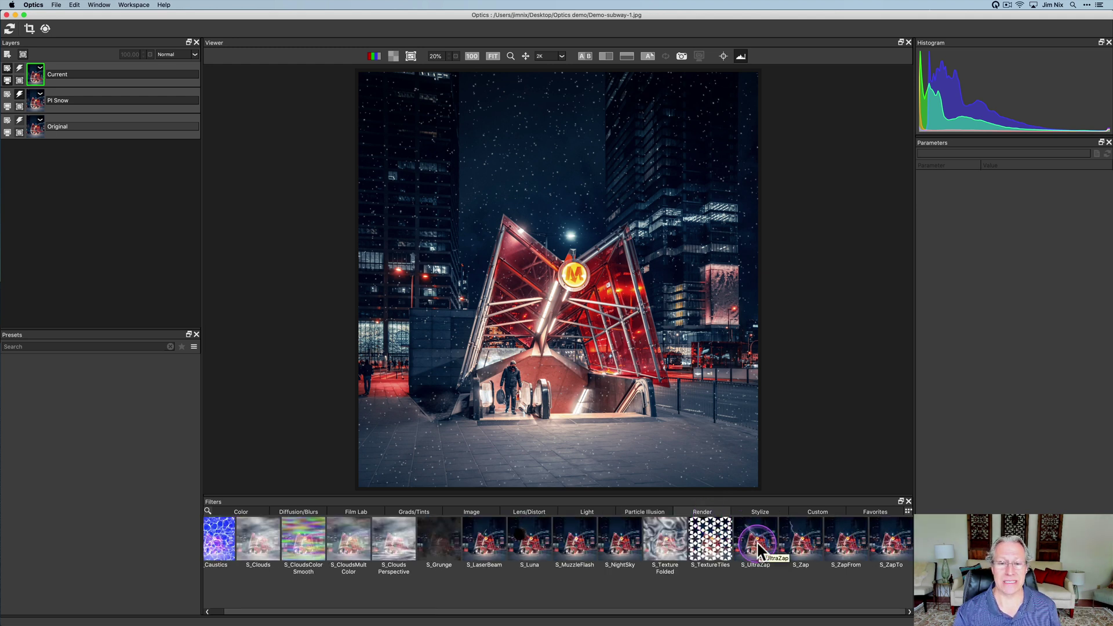
click(567, 430)
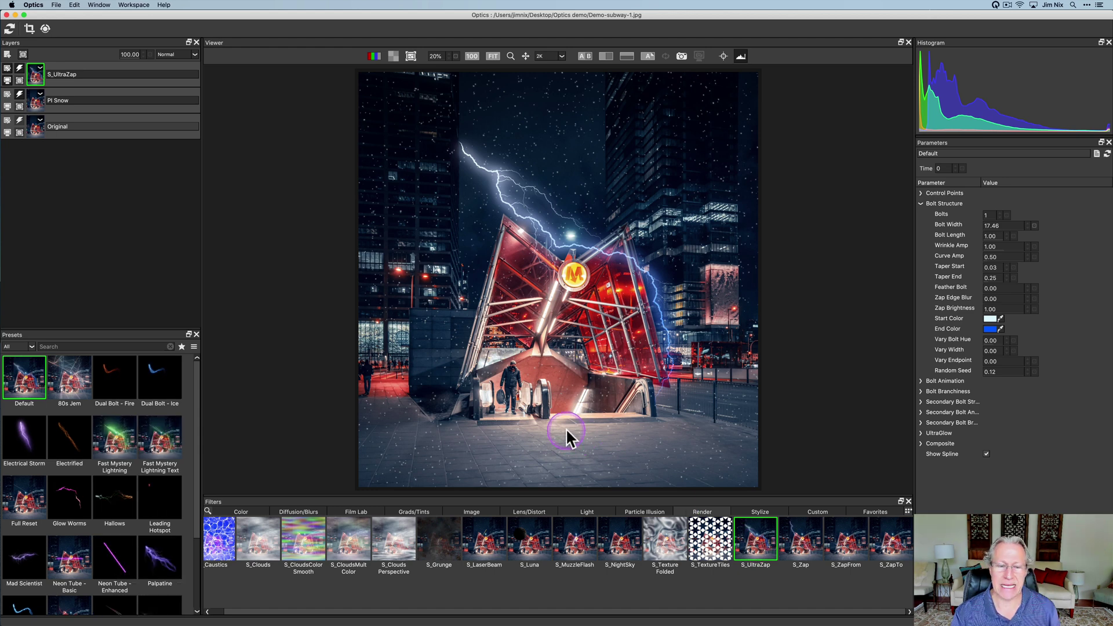
Step: Route the bolt from the top centre, over the buildings, down beside the station's right side
click(723, 56)
click(557, 198)
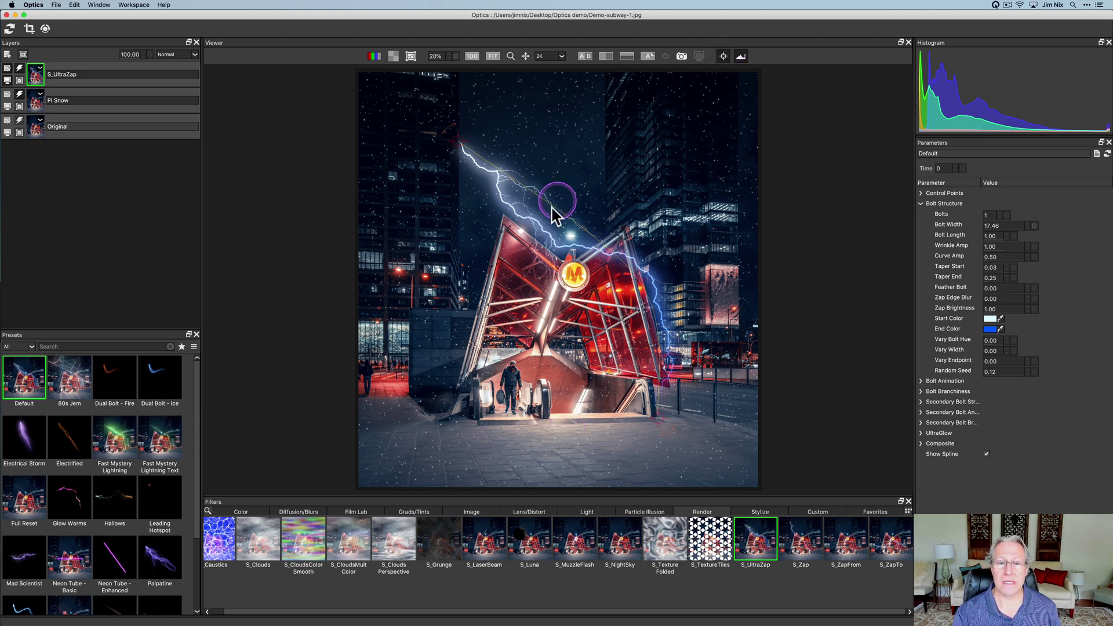
click(455, 142)
click(515, 94)
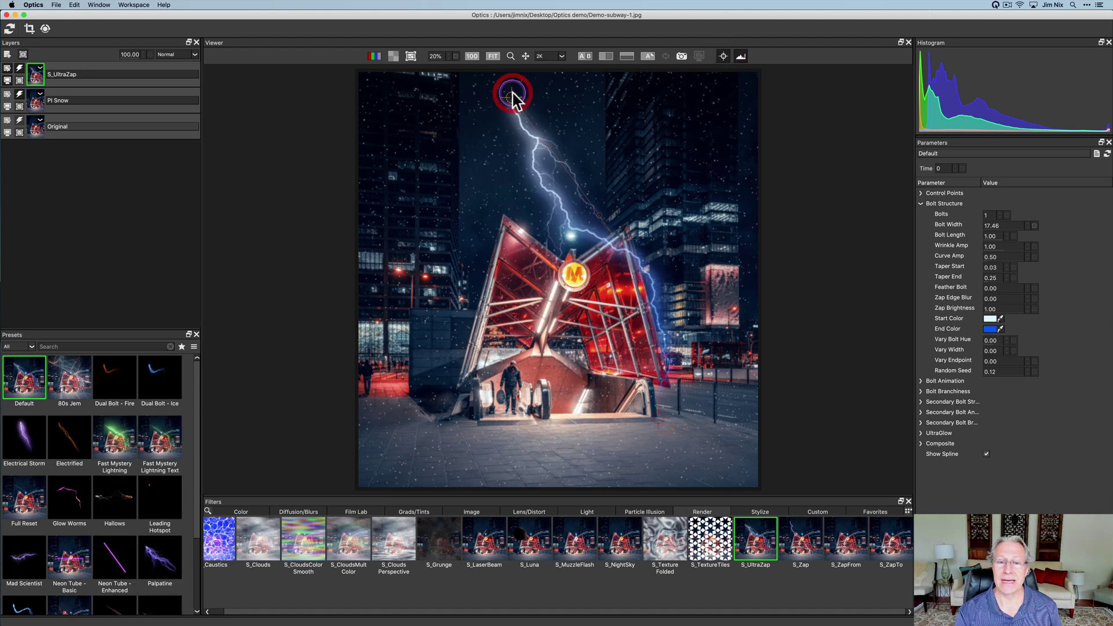
click(533, 123)
click(586, 136)
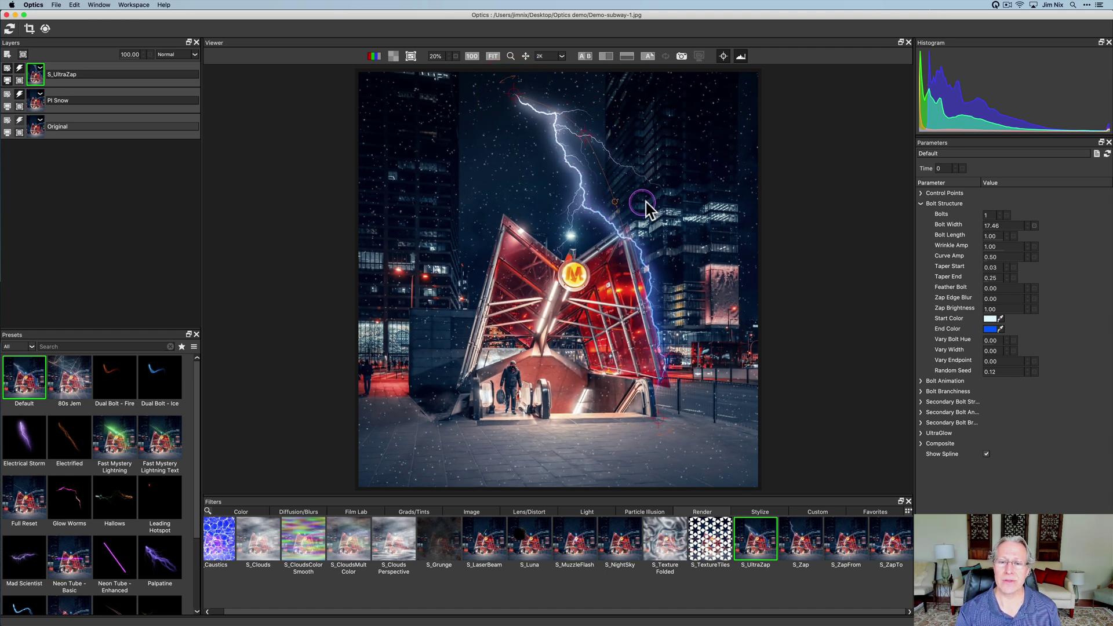
click(660, 203)
click(655, 283)
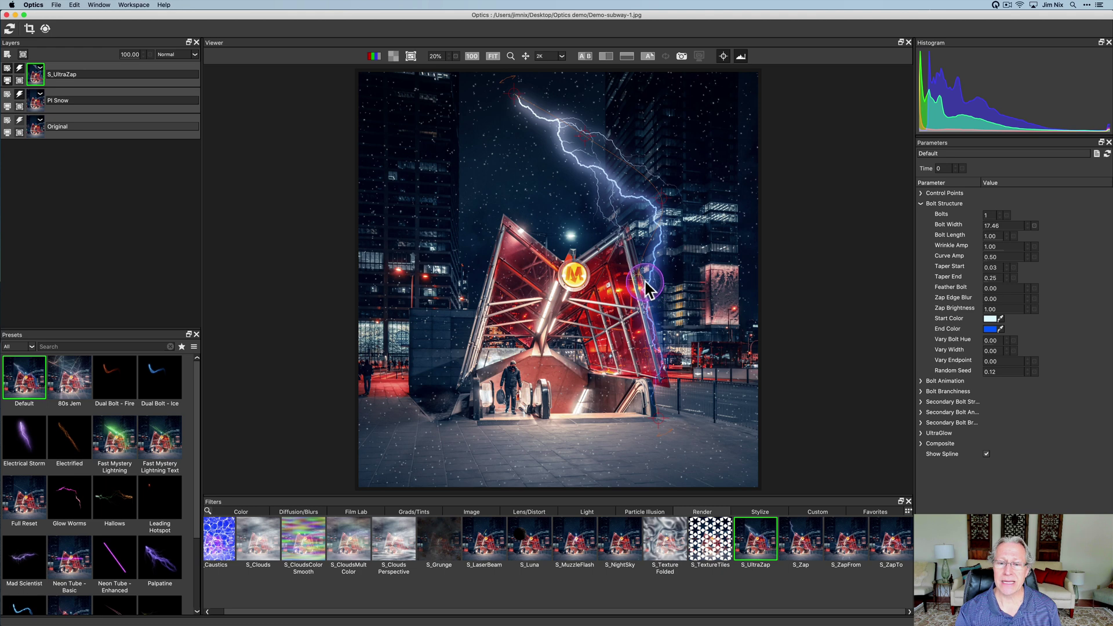
Step: Refine the bolt: bulge its middle right and lift its top end to the photo's edge
drag(661, 278, 705, 272)
mouse_move(661, 417)
mouse_down()
mouse_move(676, 419)
mouse_move(691, 452)
mouse_up()
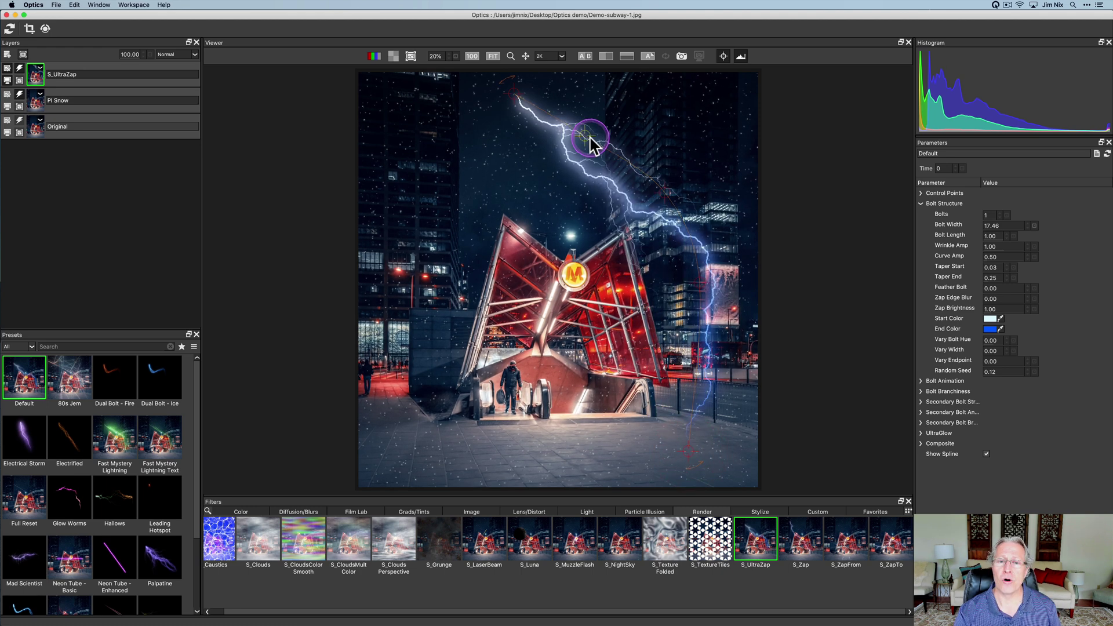
drag(587, 137, 517, 79)
drag(591, 136, 596, 112)
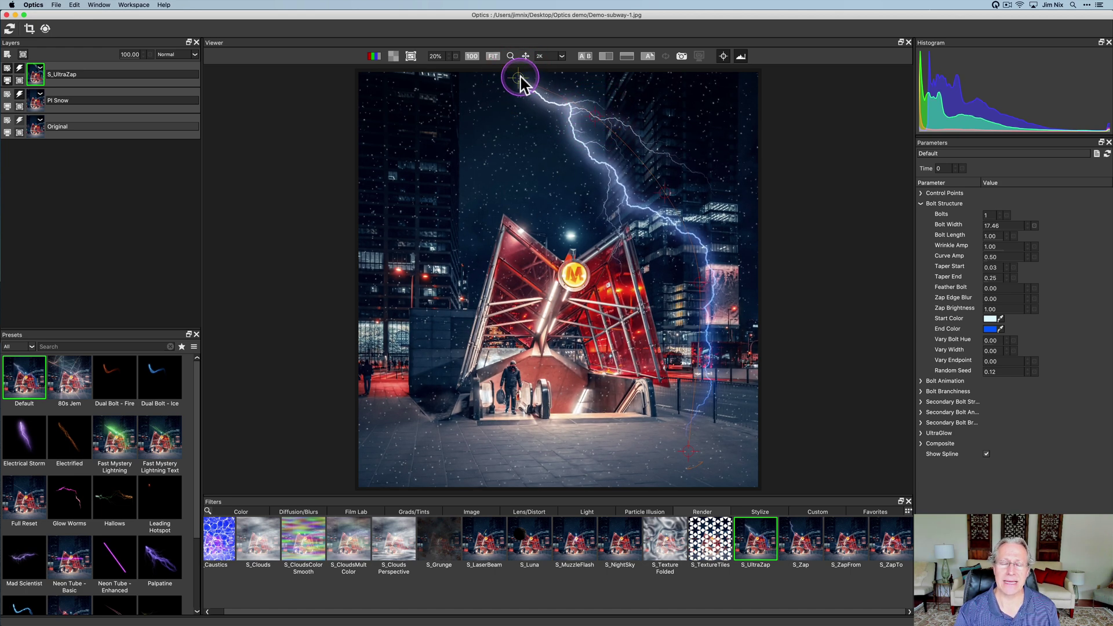
drag(520, 65, 522, 49)
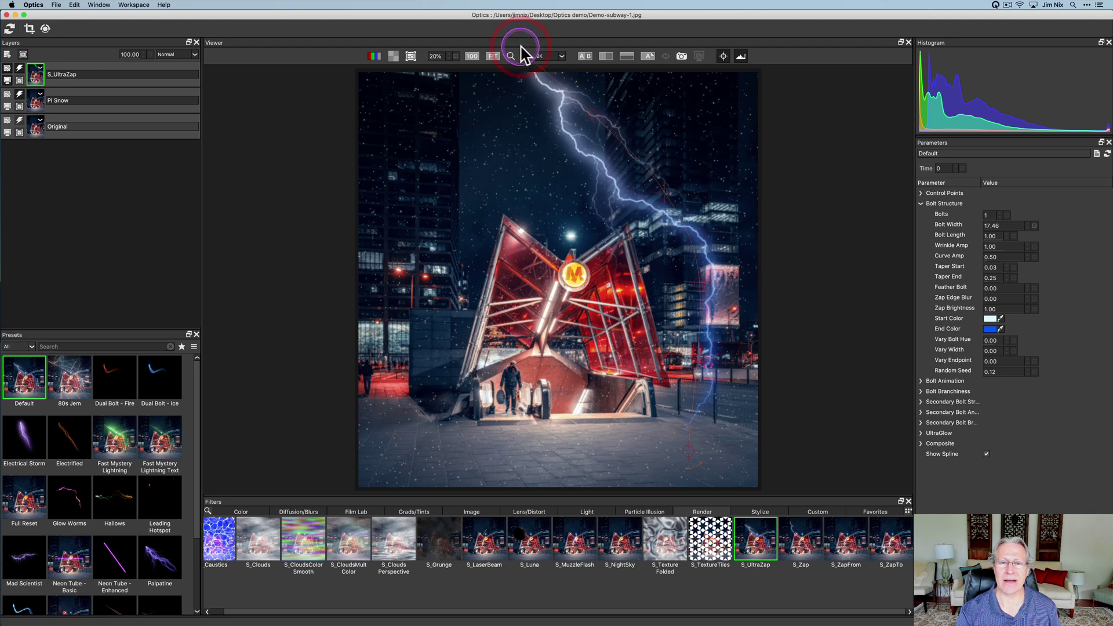
drag(617, 159, 620, 162)
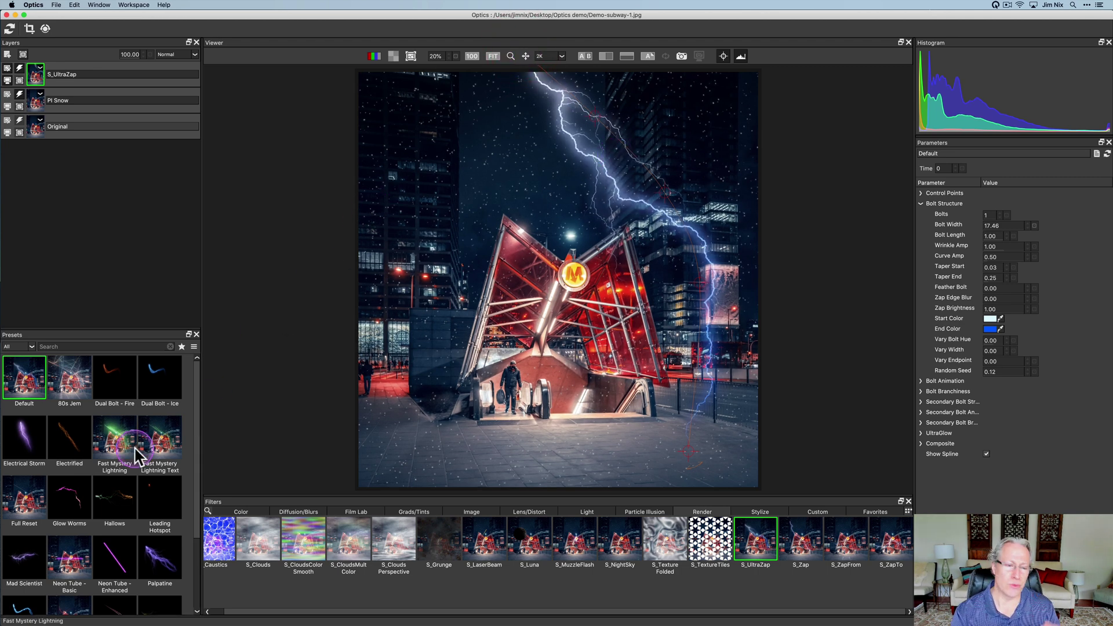
Step: Set the bolt's Bolt Width to 23.46, Curve Amp to 0.30 and Taper End to 0.22
scroll(137, 459, down, 3)
scroll(135, 455, up, 3)
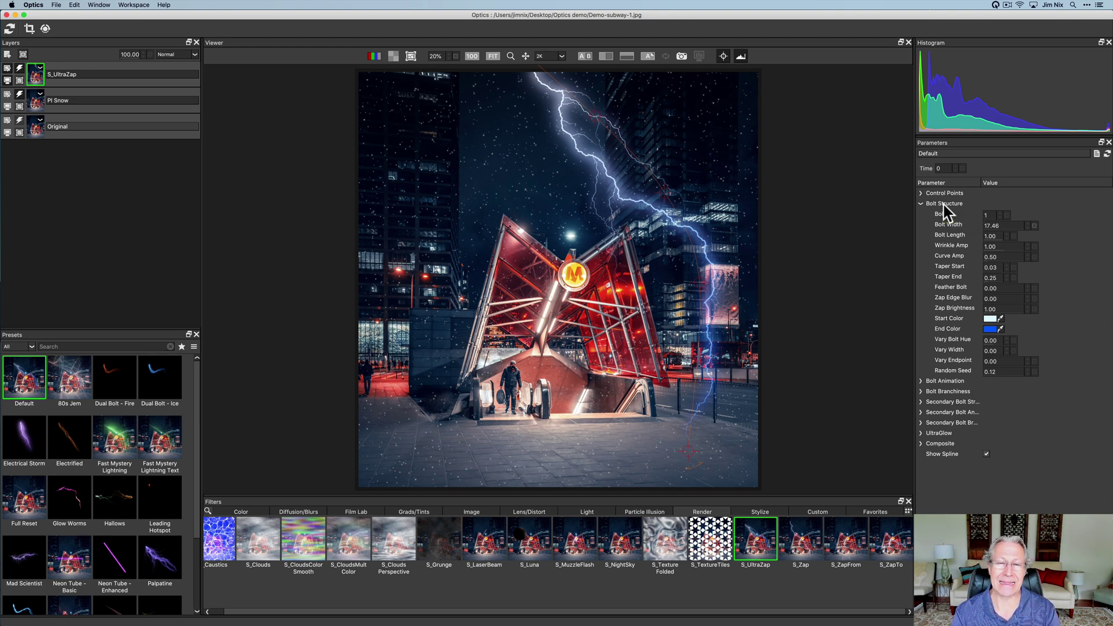
drag(988, 225, 995, 254)
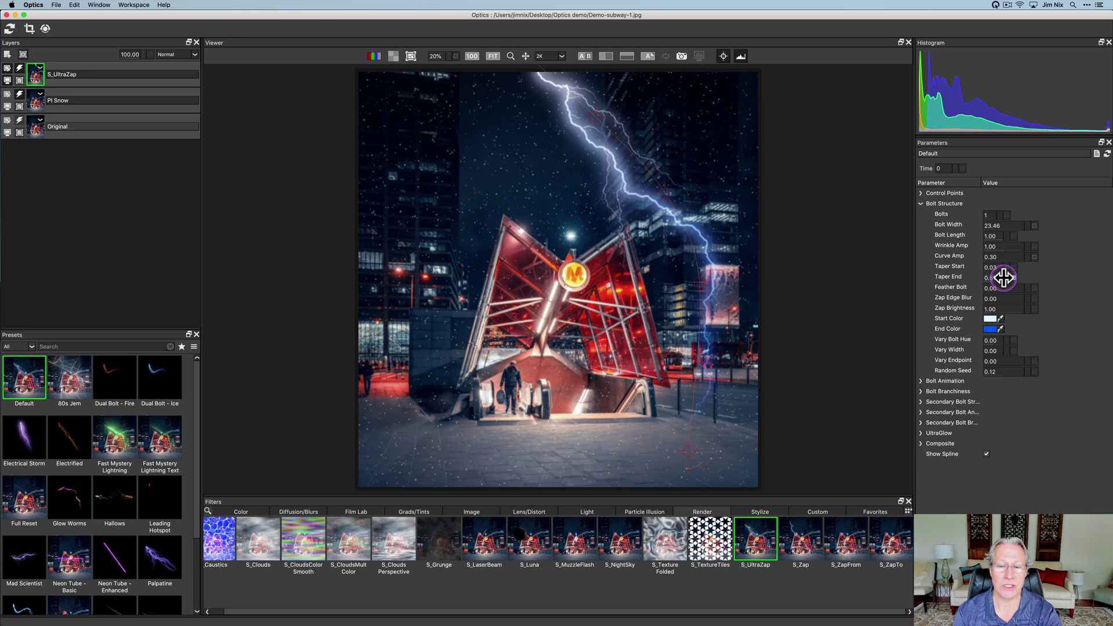
mouse_move(1004, 279)
mouse_down()
mouse_move(982, 282)
mouse_move(992, 279)
mouse_up()
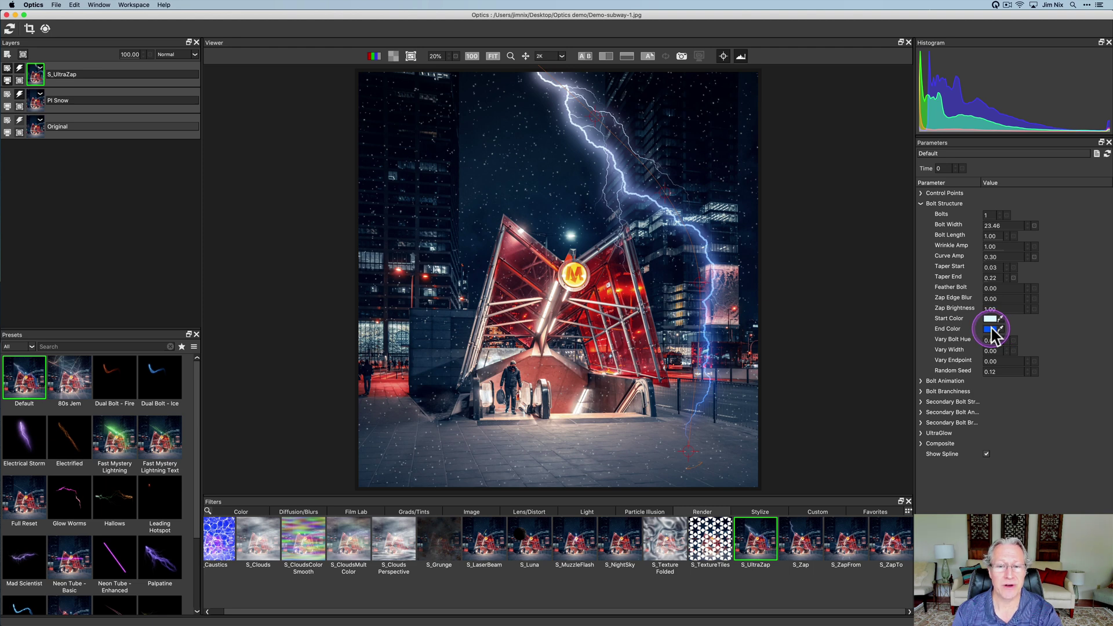
Step: Change the bolt's End Color to a pale near-white in the Colors dialog
click(992, 329)
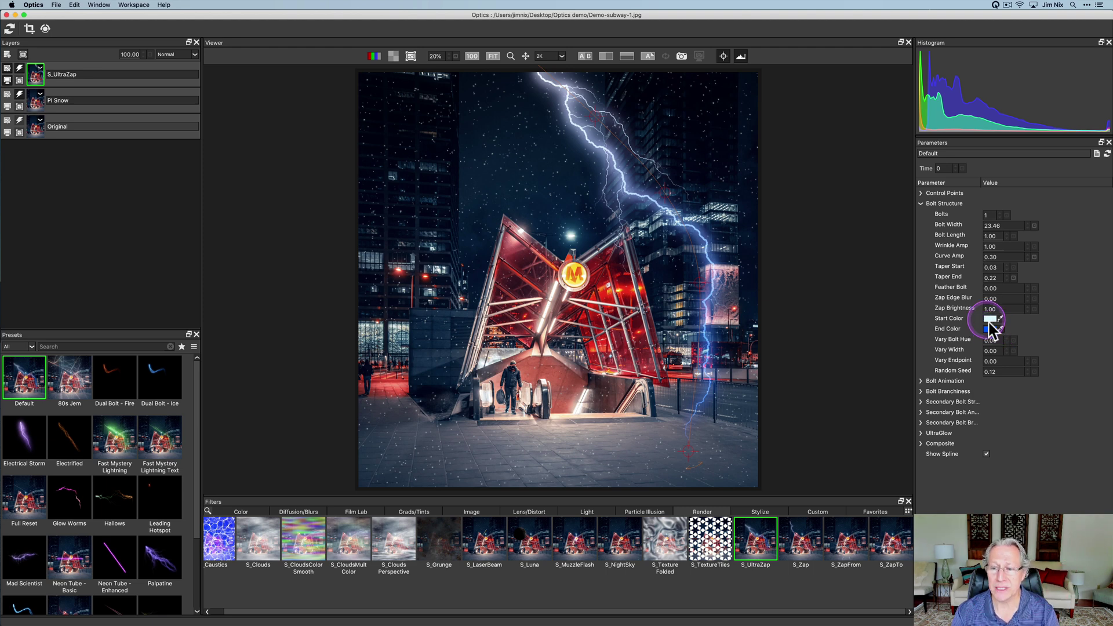
click(992, 330)
click(992, 329)
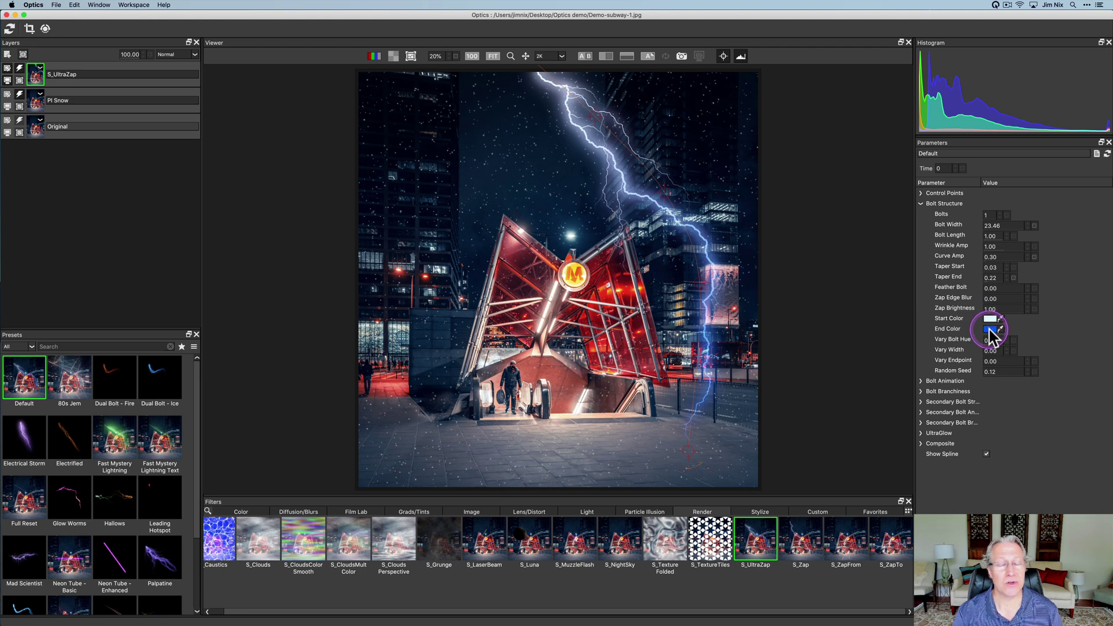
click(992, 330)
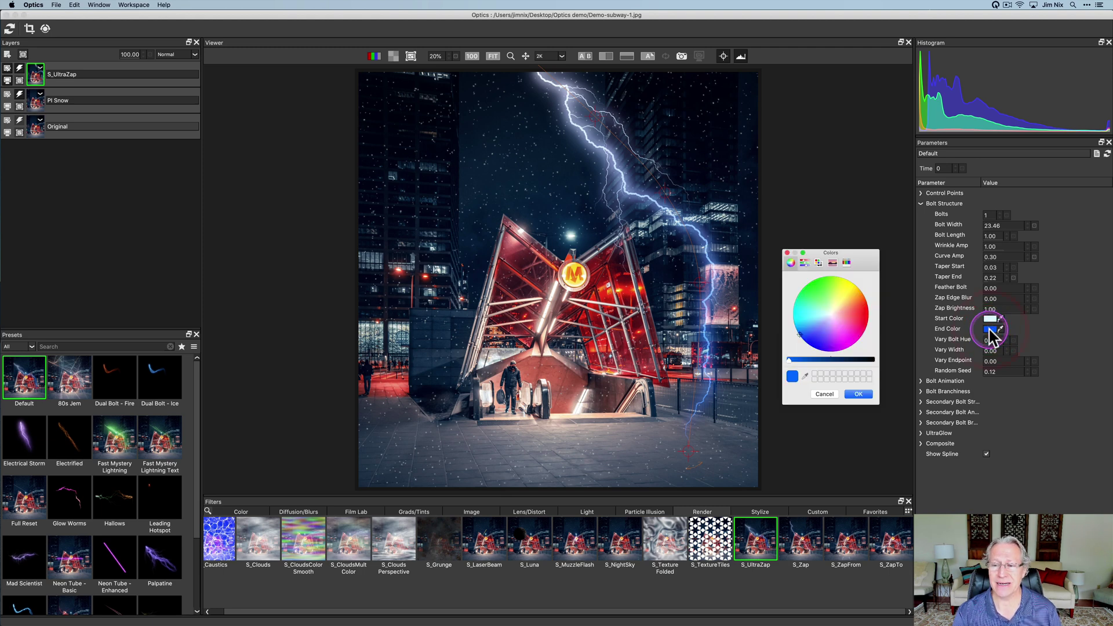
click(820, 322)
drag(821, 322, 834, 317)
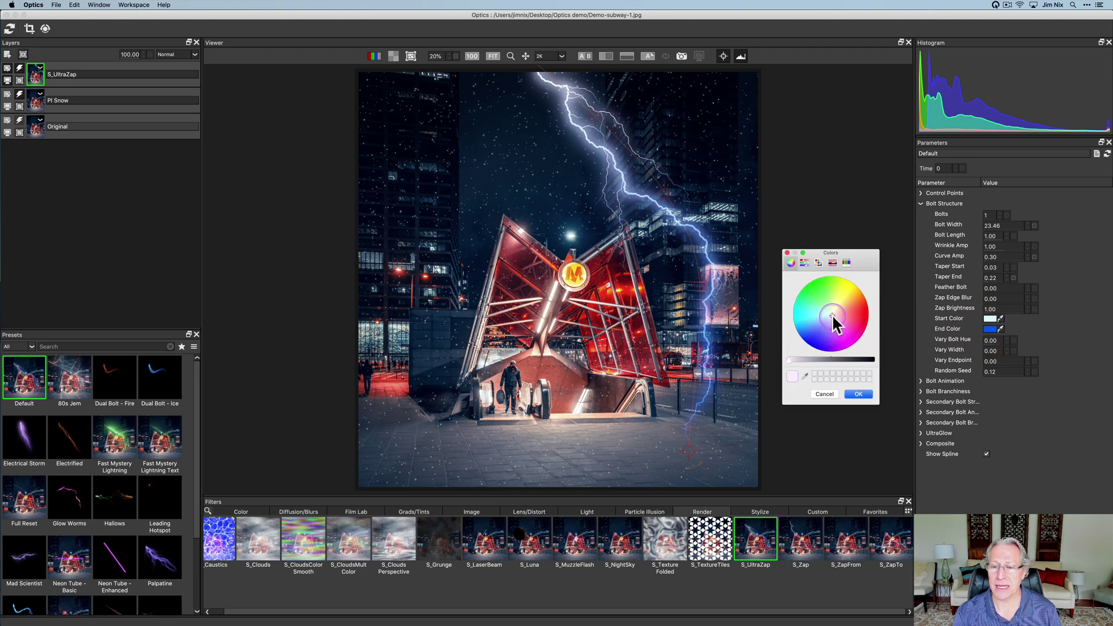
click(858, 394)
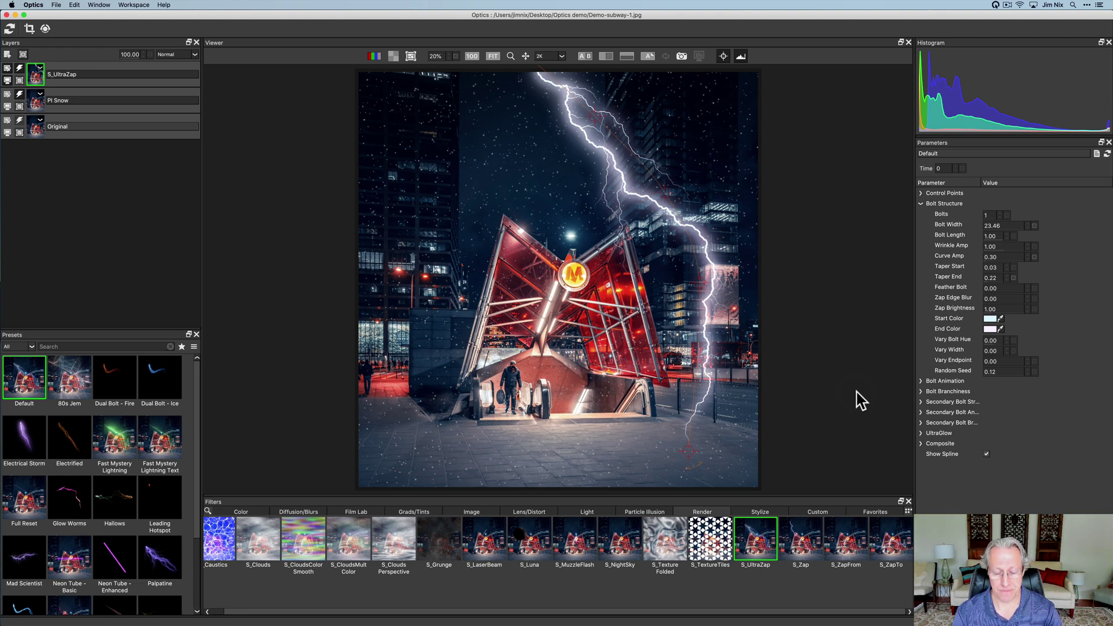
Step: Add a Film Stocks layer using the Movie Looks preset Kill Bill: Vol. 1
click(7, 54)
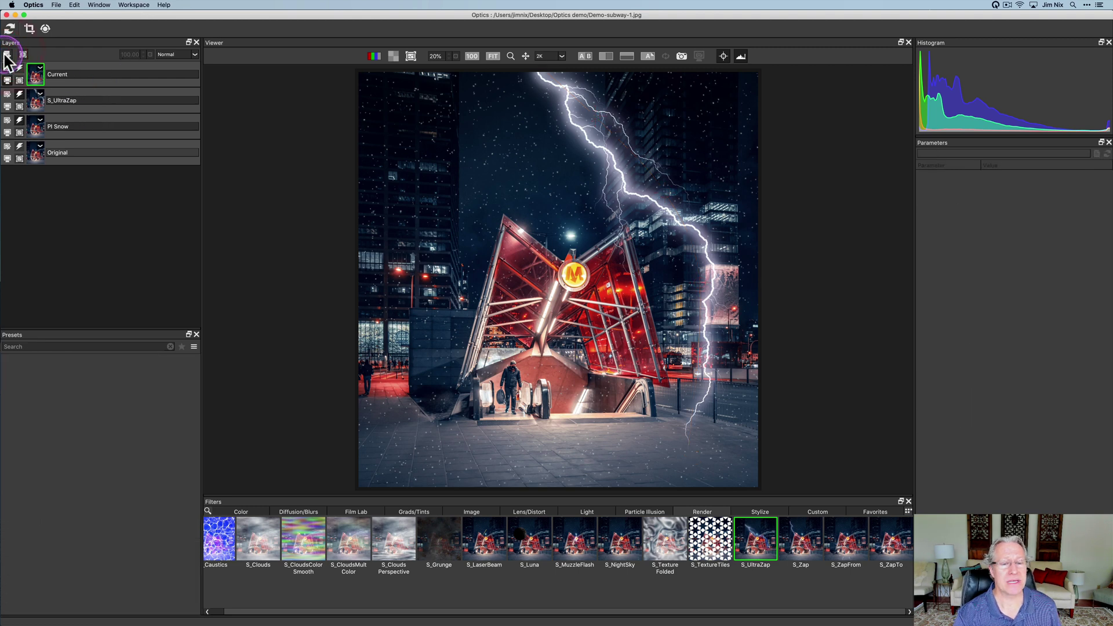
click(349, 513)
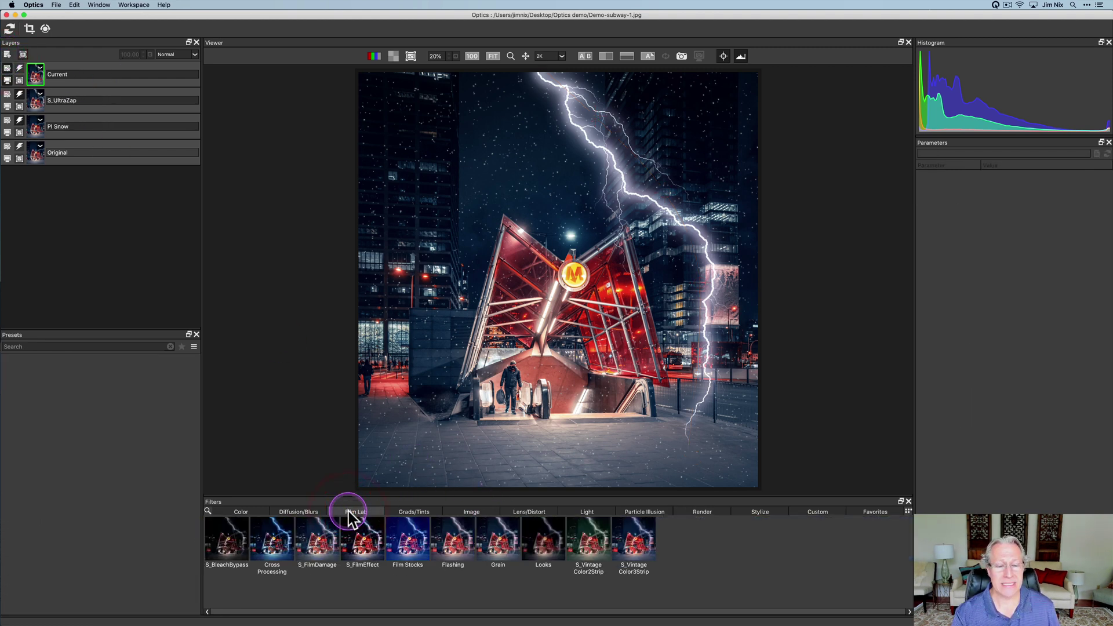
click(404, 546)
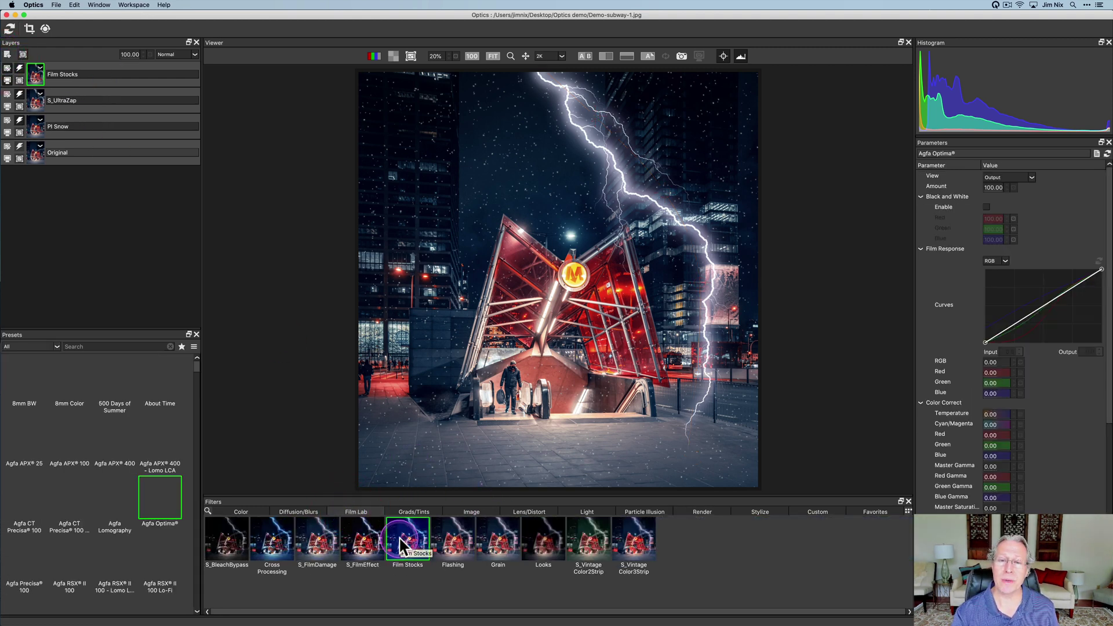
click(29, 346)
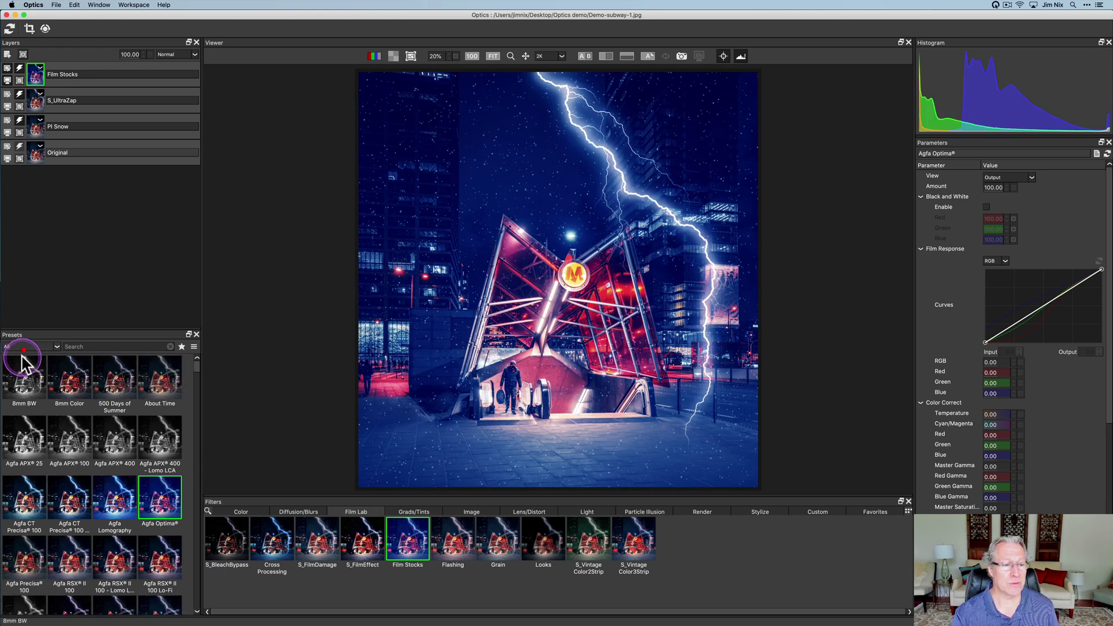
click(28, 394)
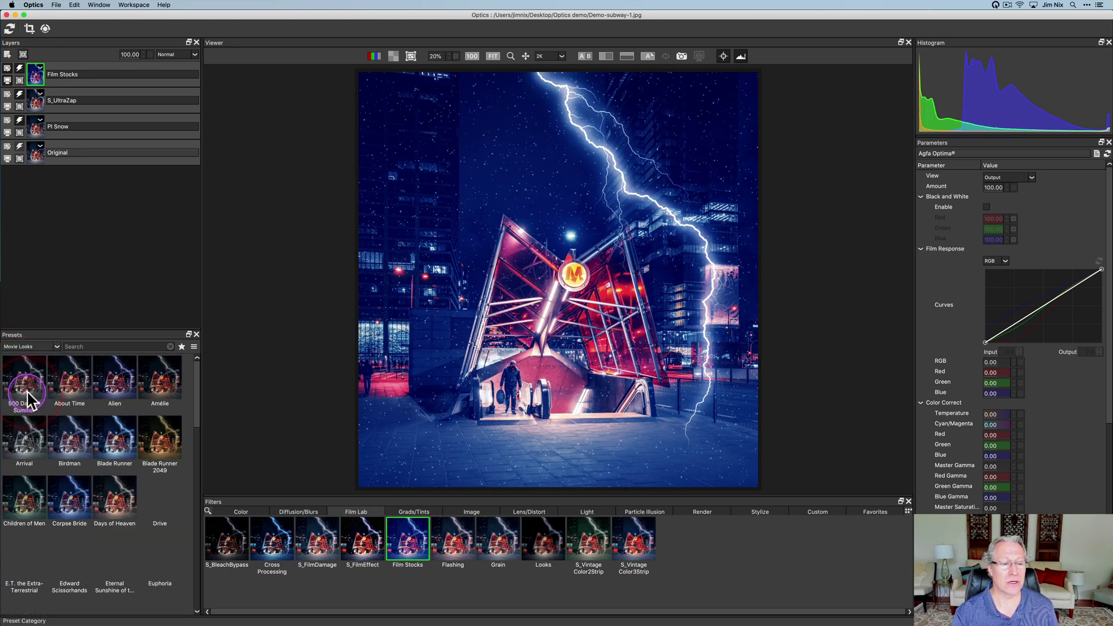
click(111, 440)
scroll(111, 446, down, 5)
scroll(112, 449, down, 4)
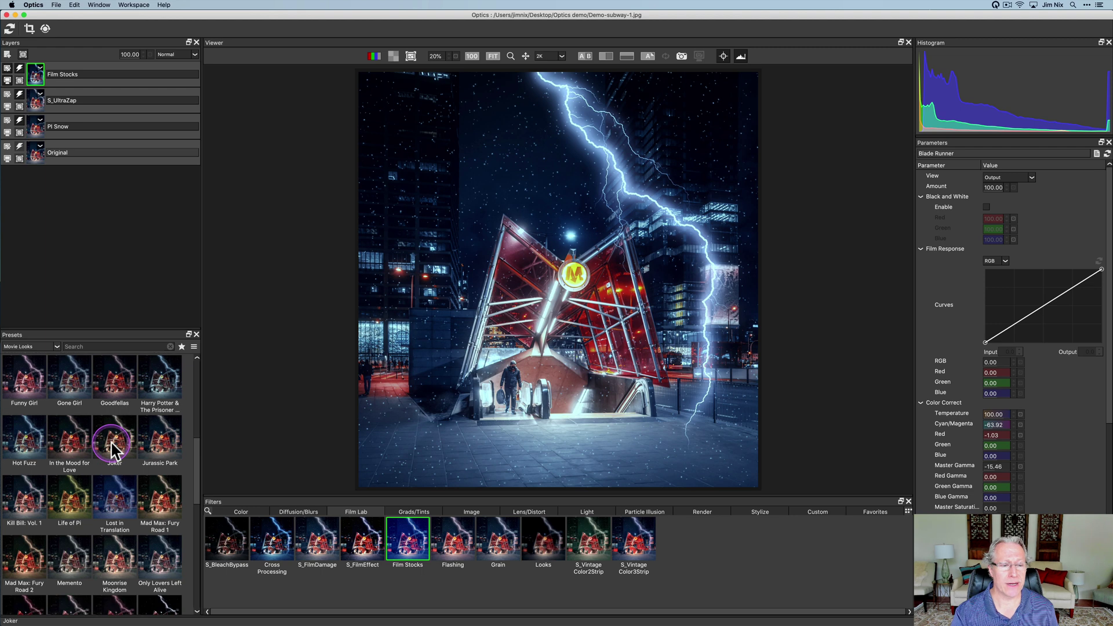
click(24, 464)
scroll(111, 484, up, 1)
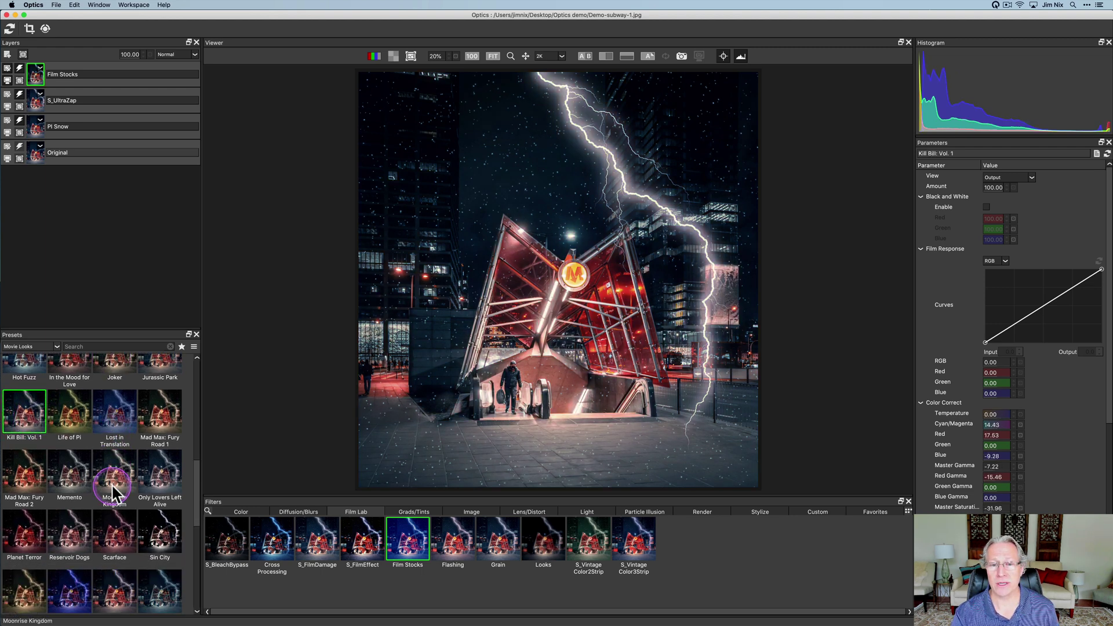
Step: Compare the film look on and off, then set the layer's opacity to 71
click(20, 69)
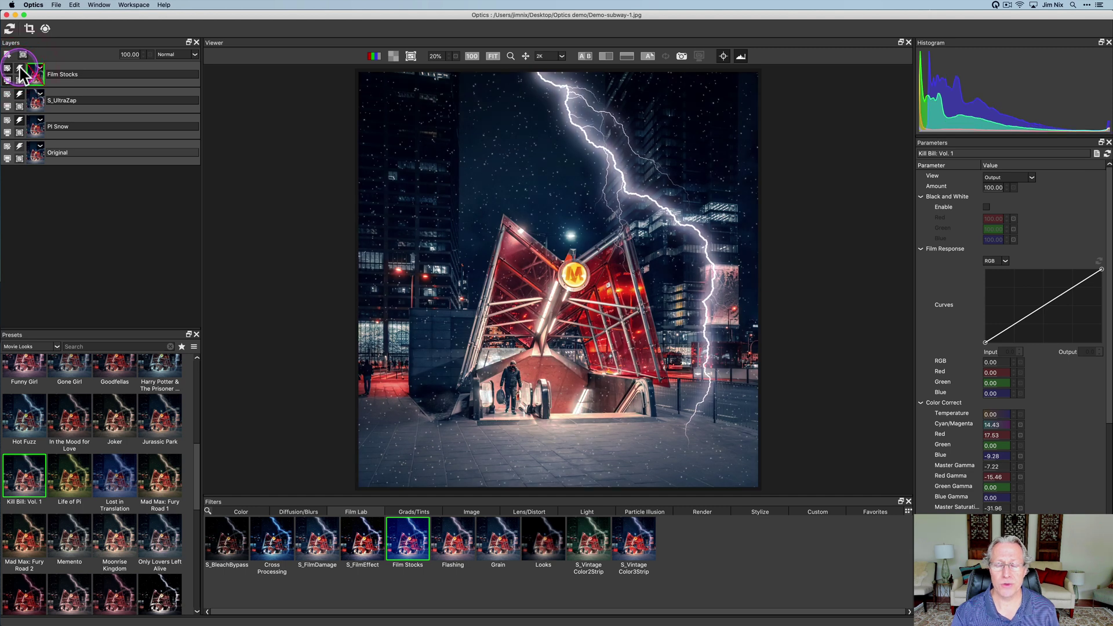
click(20, 68)
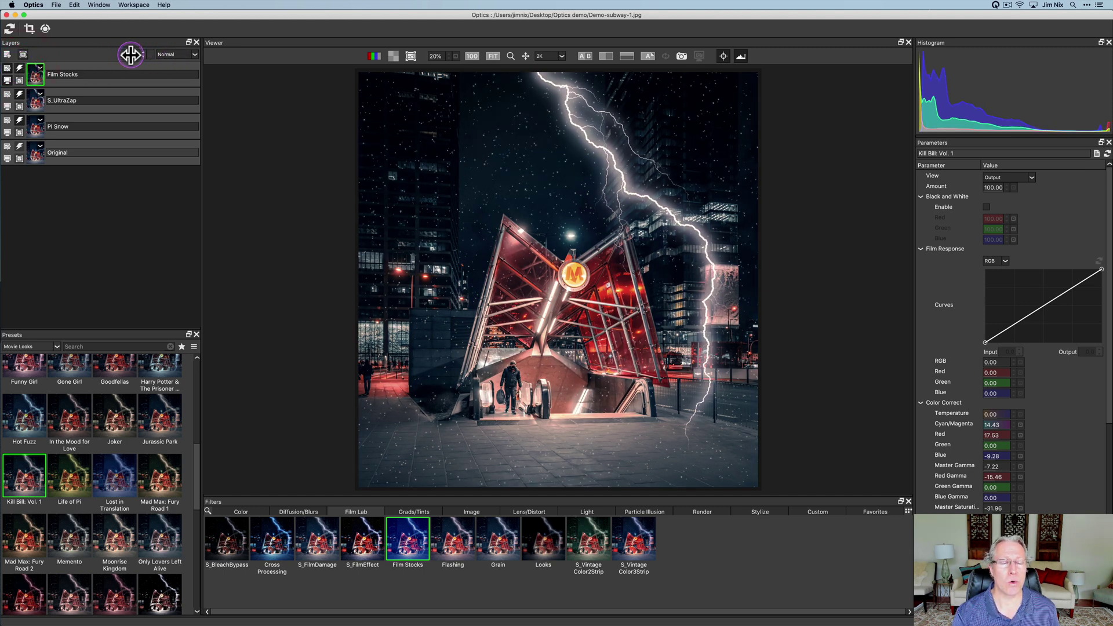
drag(125, 55, 120, 55)
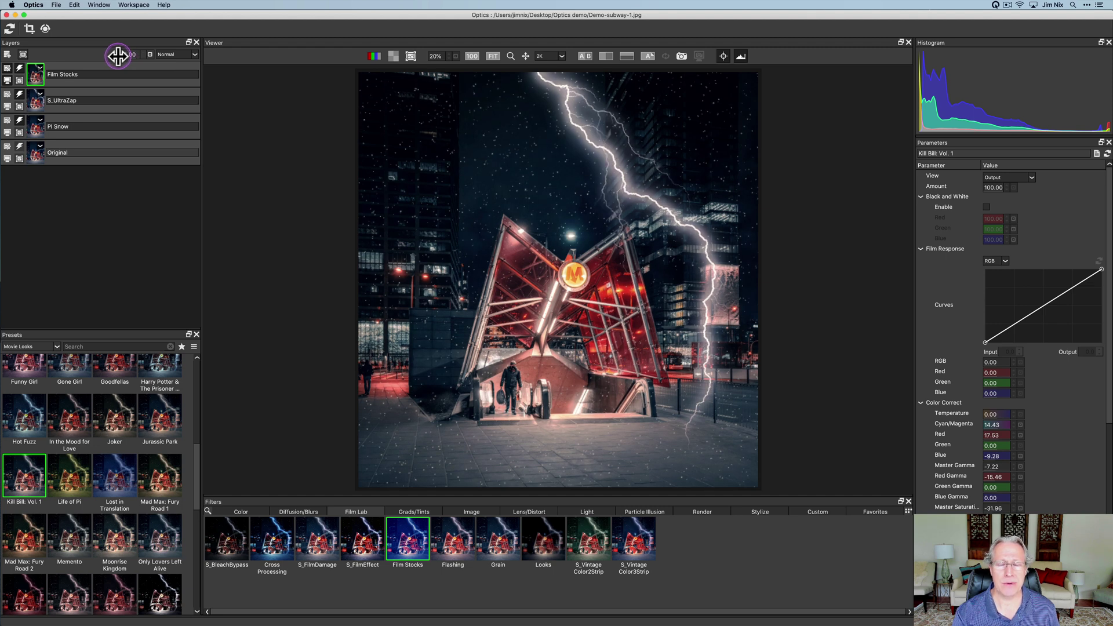
click(110, 55)
drag(114, 56, 118, 63)
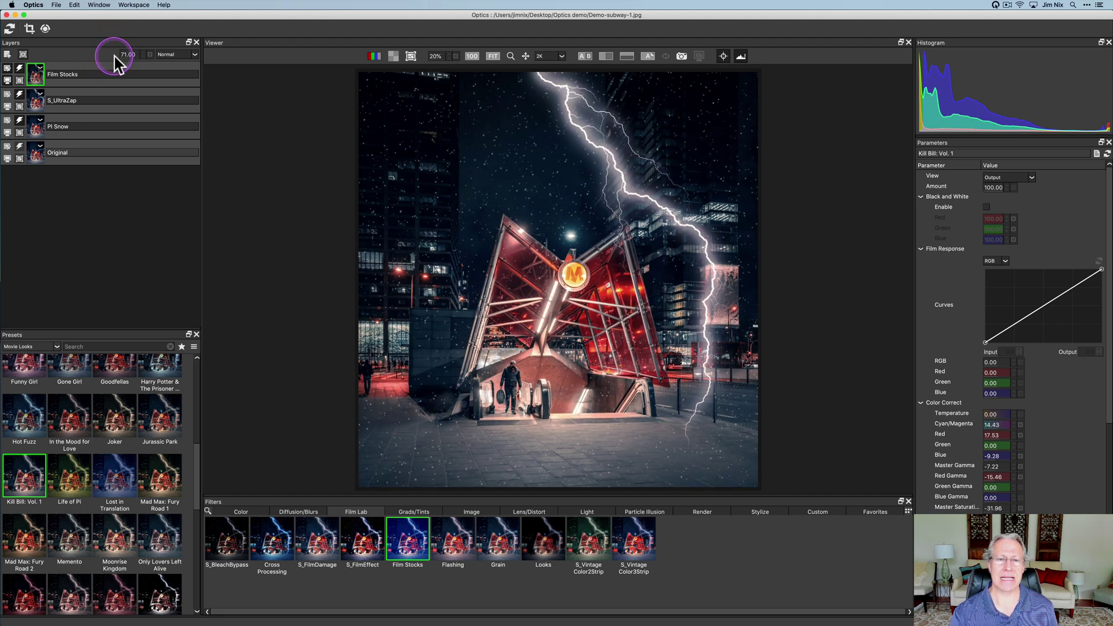
Step: Add a PI HUD-GUI layer with the Ultra-Num preset and move its numerals onto the left building
click(8, 55)
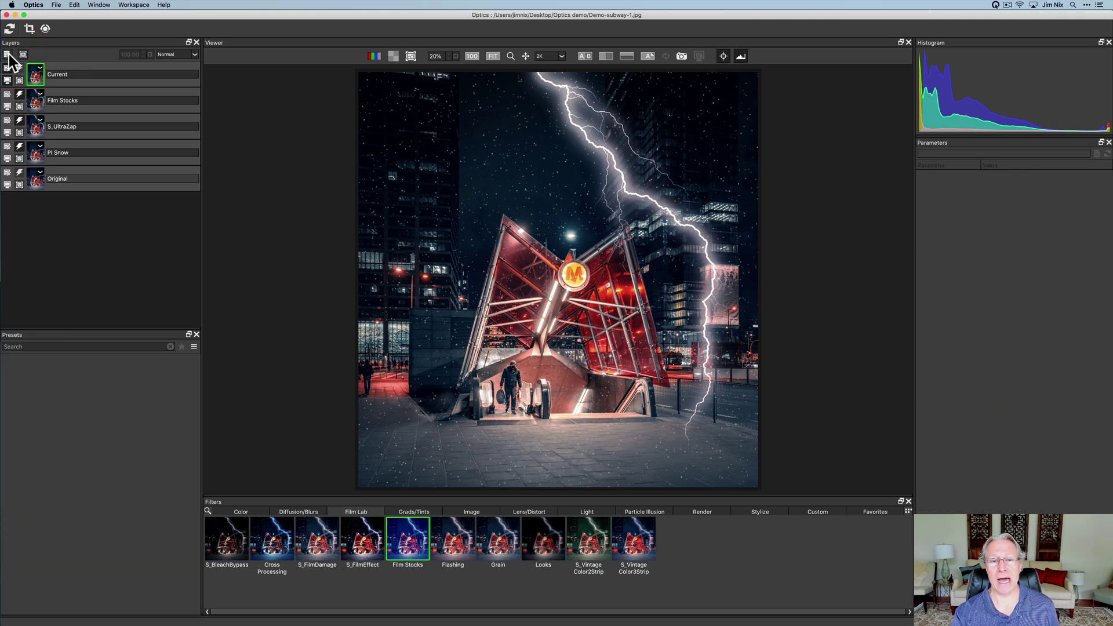
click(638, 512)
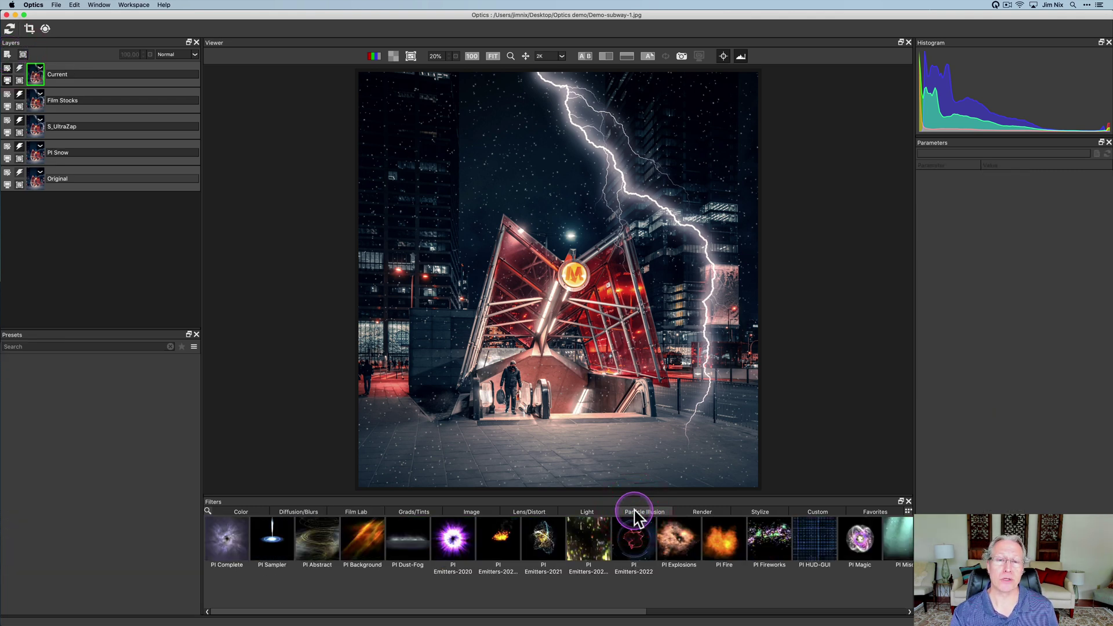
click(815, 542)
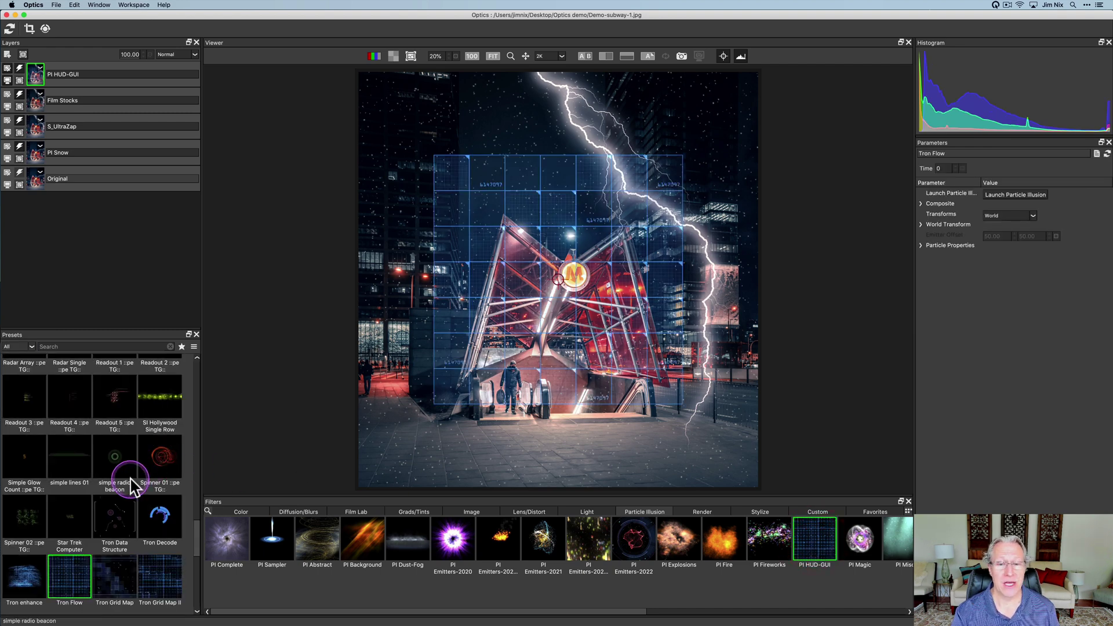
scroll(87, 444, down, 5)
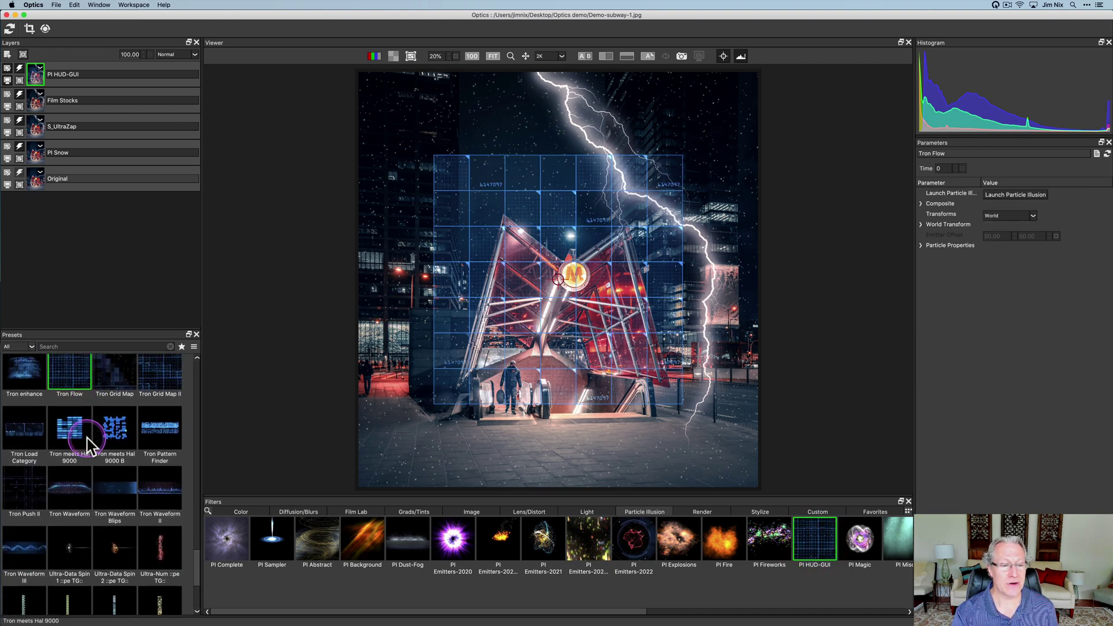
scroll(87, 445, down, 4)
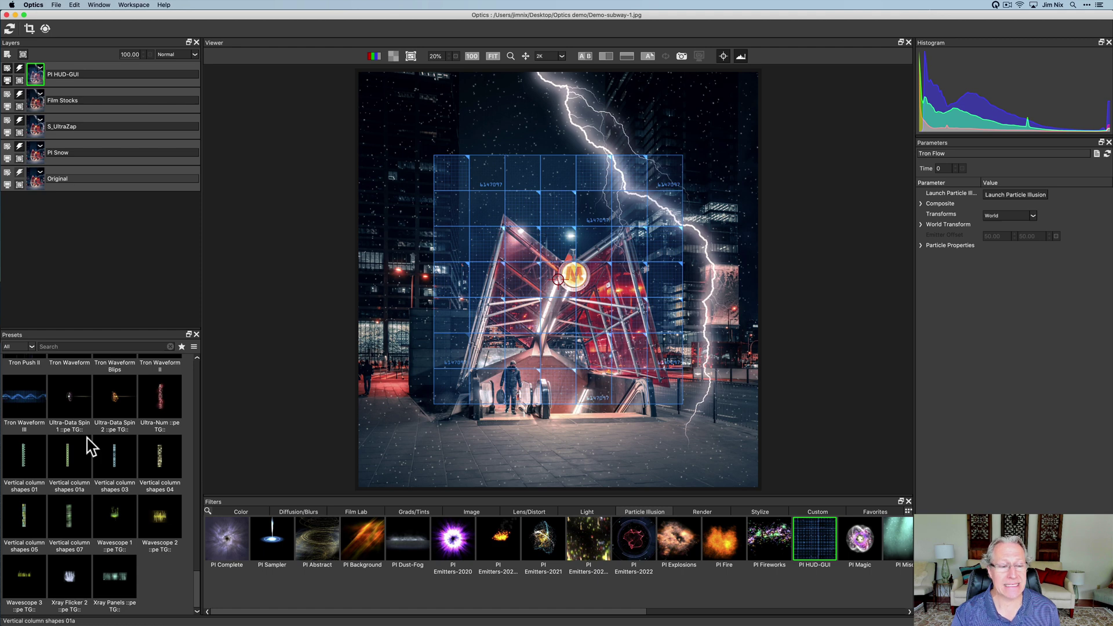
scroll(87, 442, up, 3)
click(154, 502)
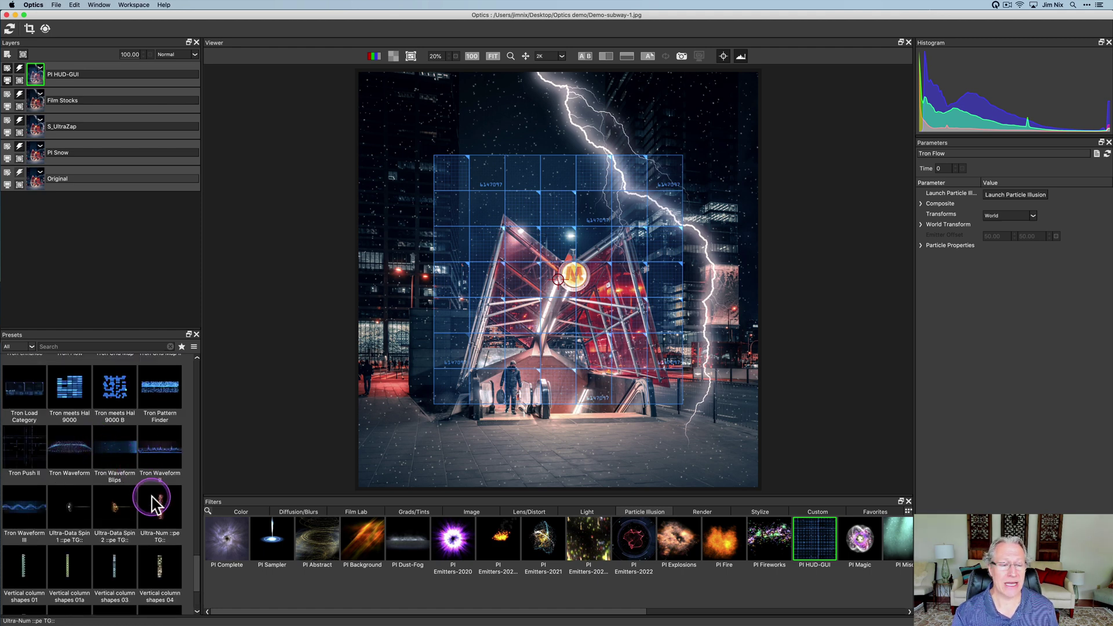
click(158, 508)
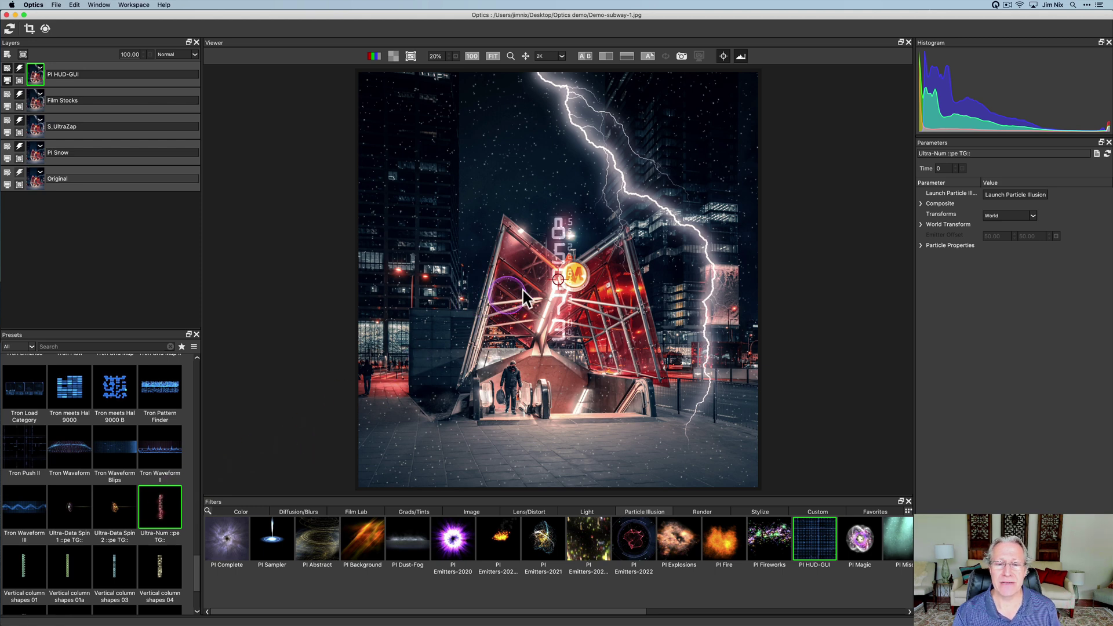
drag(552, 285, 492, 232)
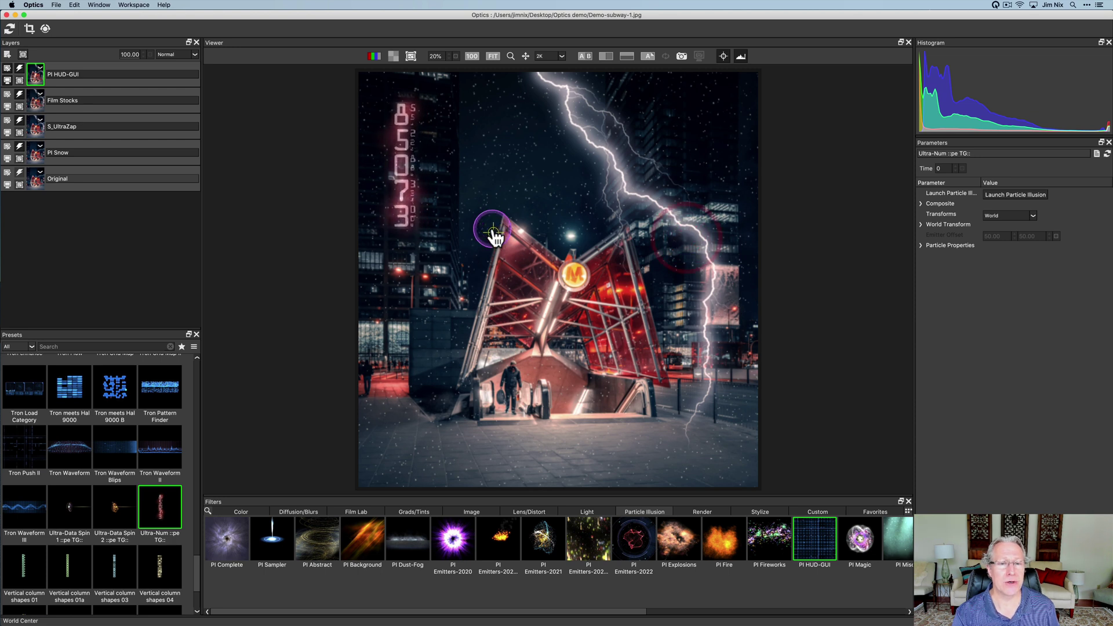
Step: Change the HUD's Random Seed under Particle Properties to generate a new digit sequence
click(922, 245)
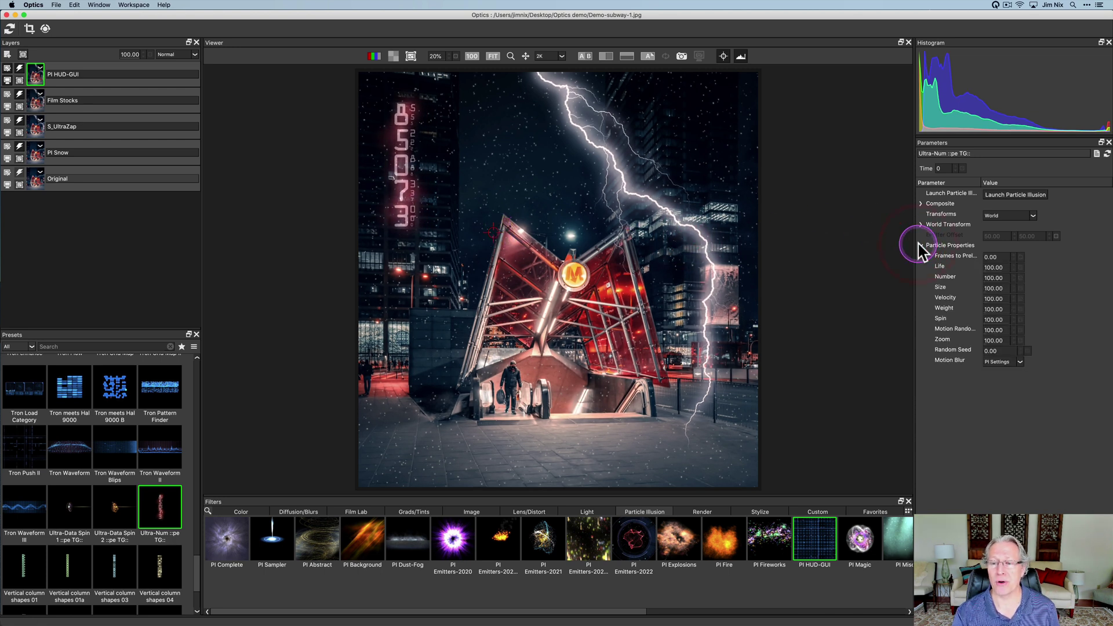
click(989, 352)
drag(989, 352, 1000, 350)
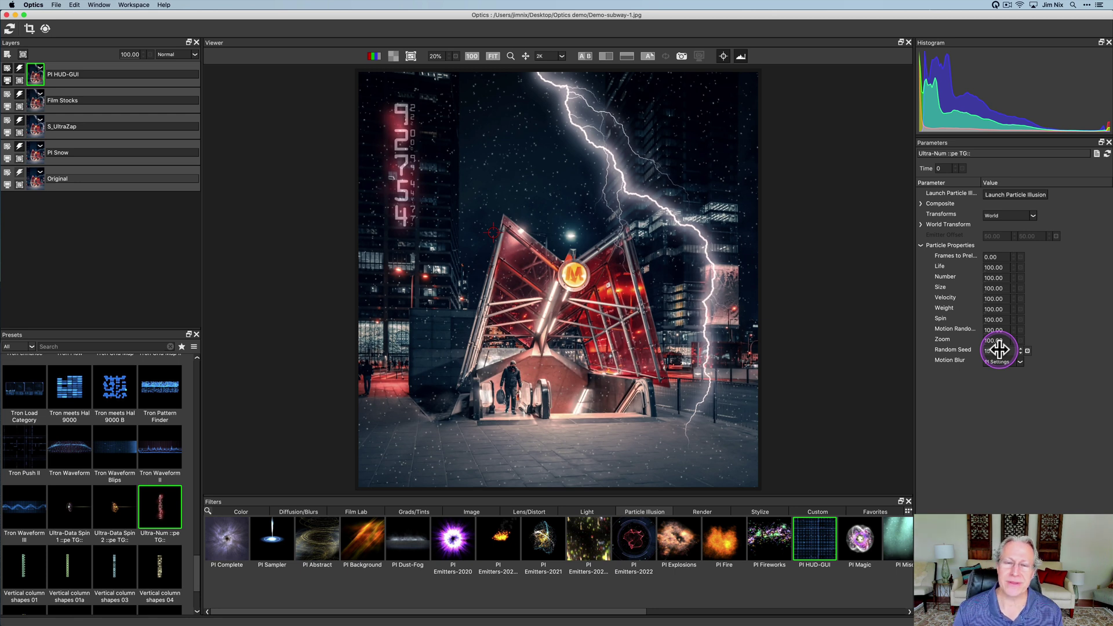